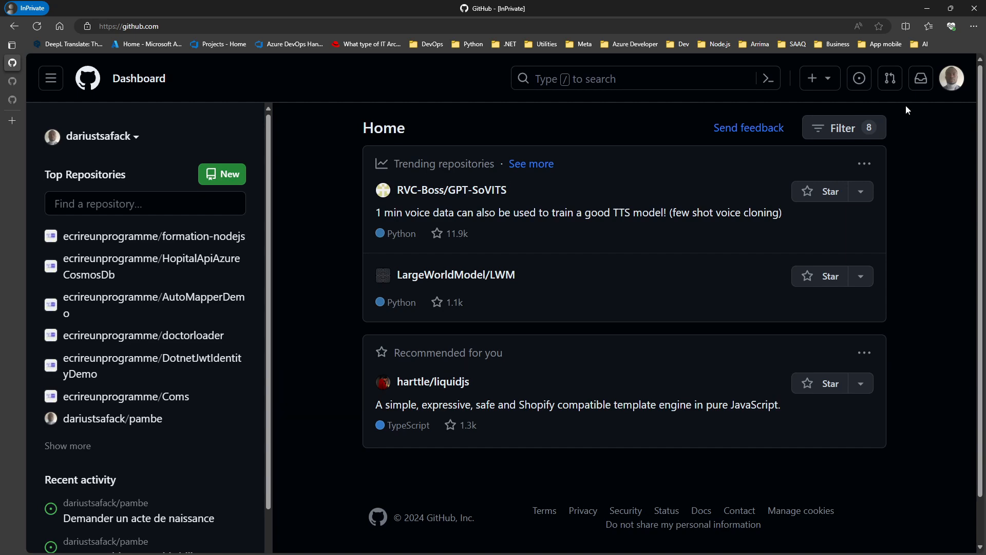
Step: Go from your project list to the ecrireunprogramme organization's empty Projects page
left_click(950, 82)
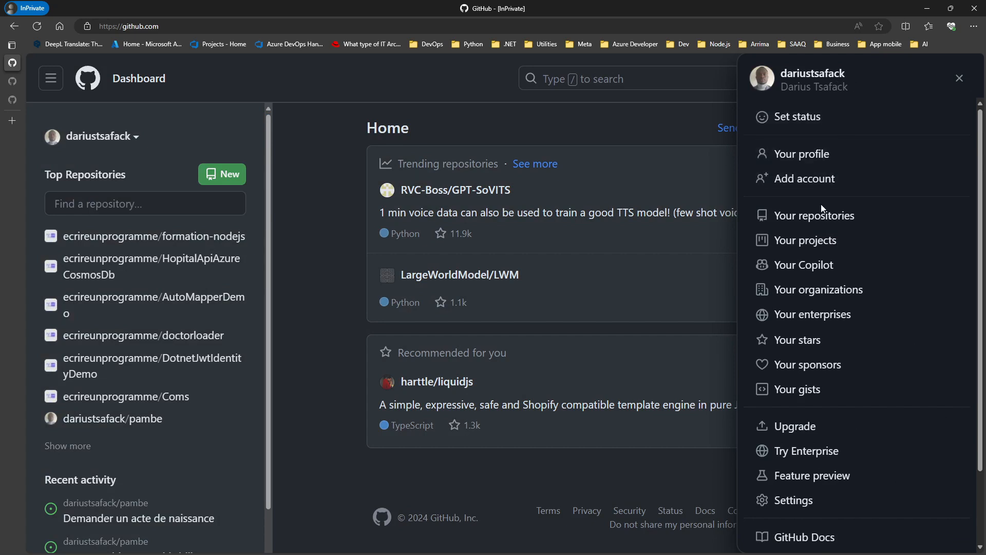
left_click(809, 249)
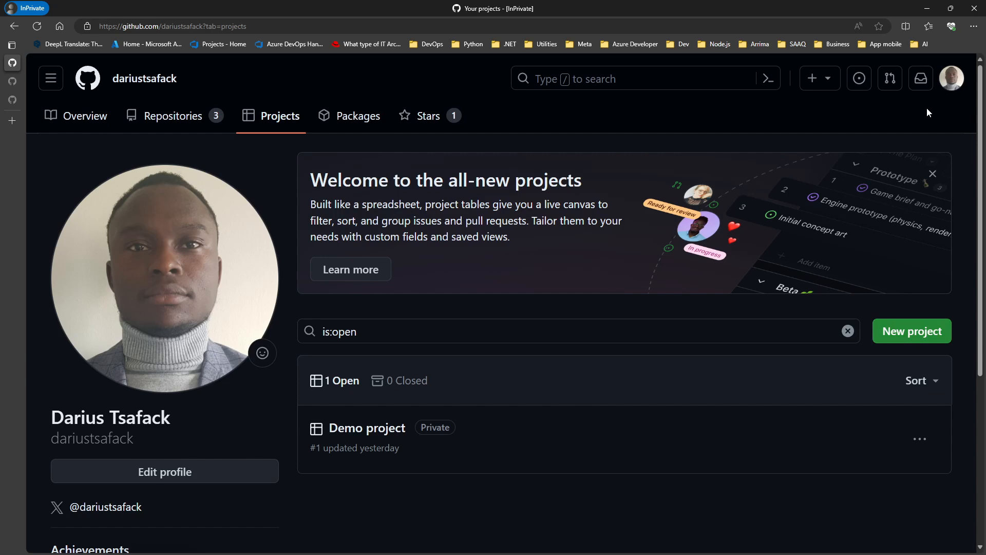
left_click(951, 78)
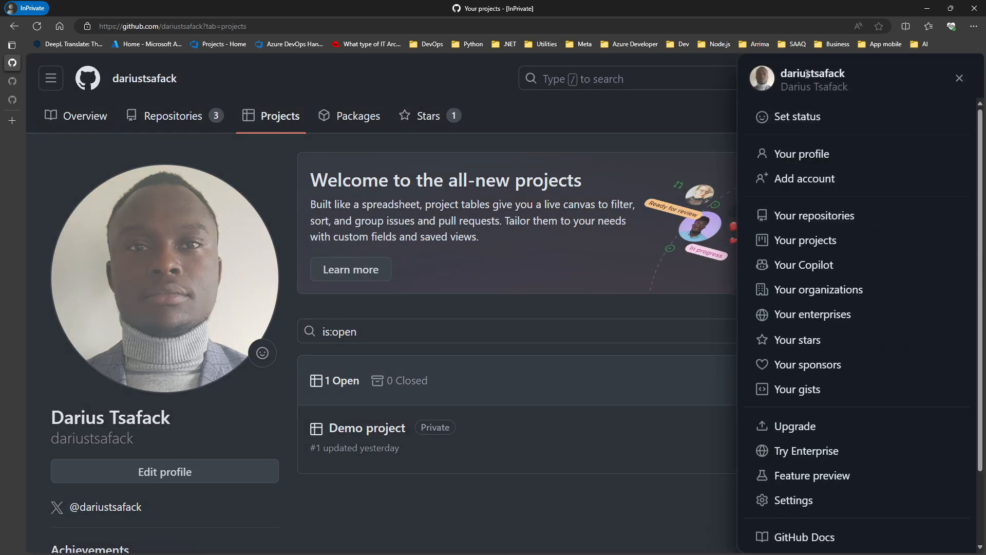
left_click(808, 290)
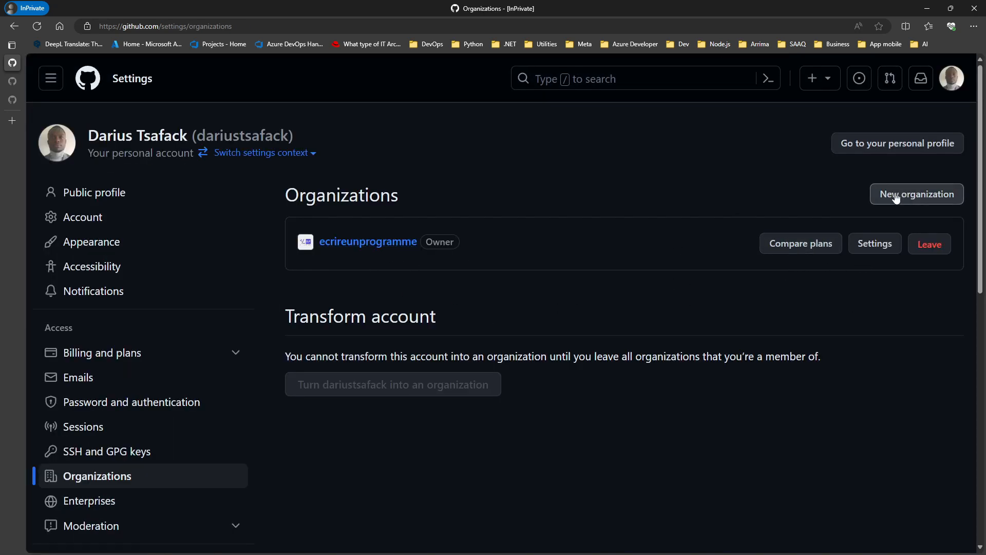
left_click(379, 249)
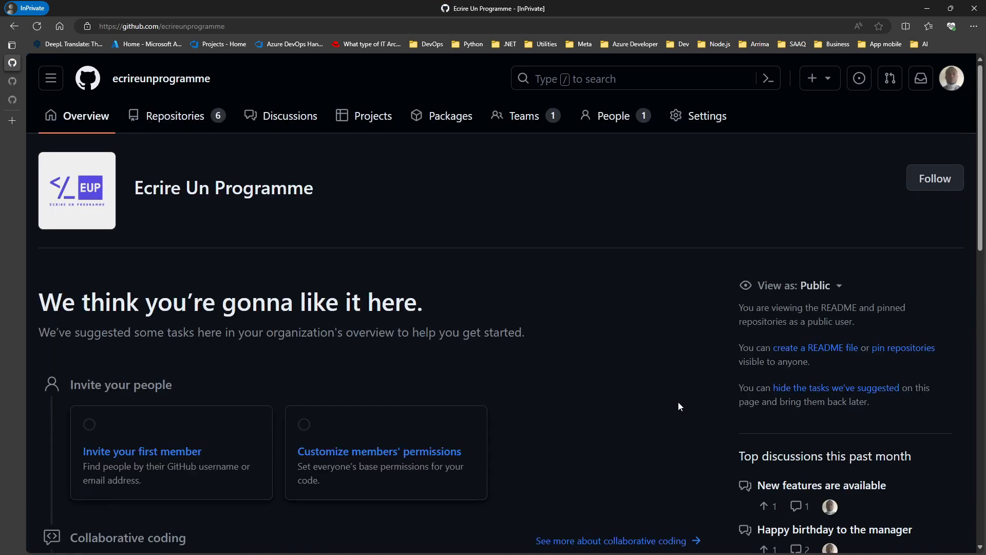
left_click(371, 116)
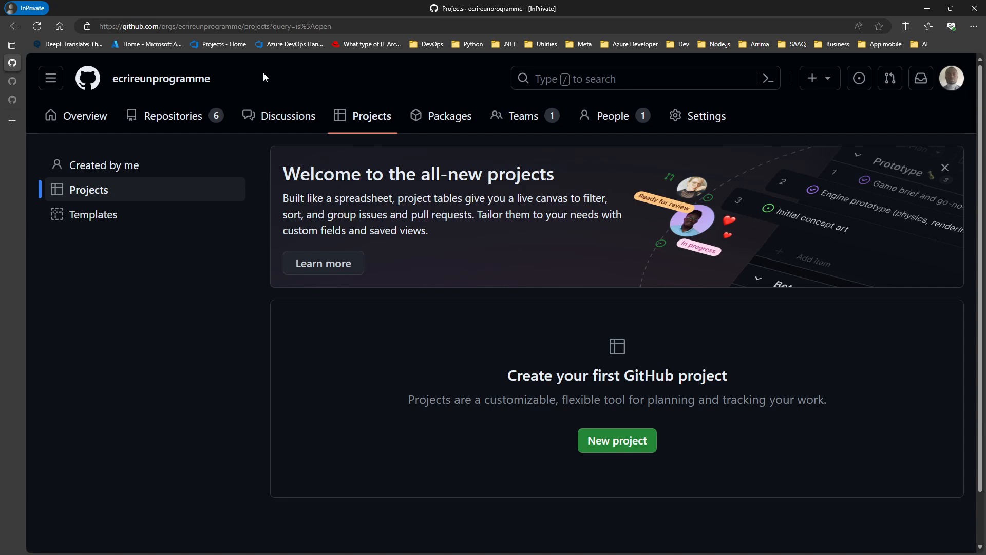
Step: Open the pambe repository's Projects page and check the Link a project options
left_click(87, 78)
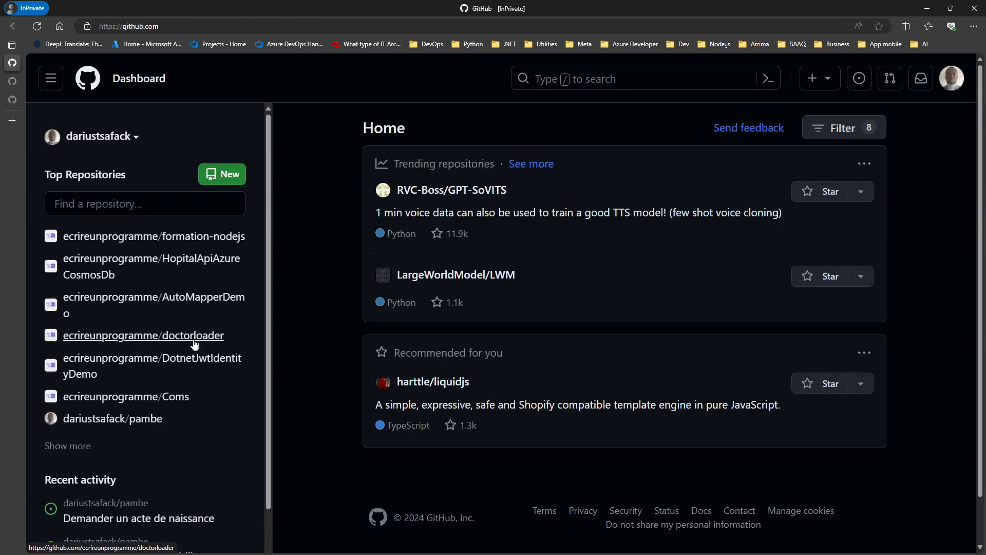
mouse_move(135, 424)
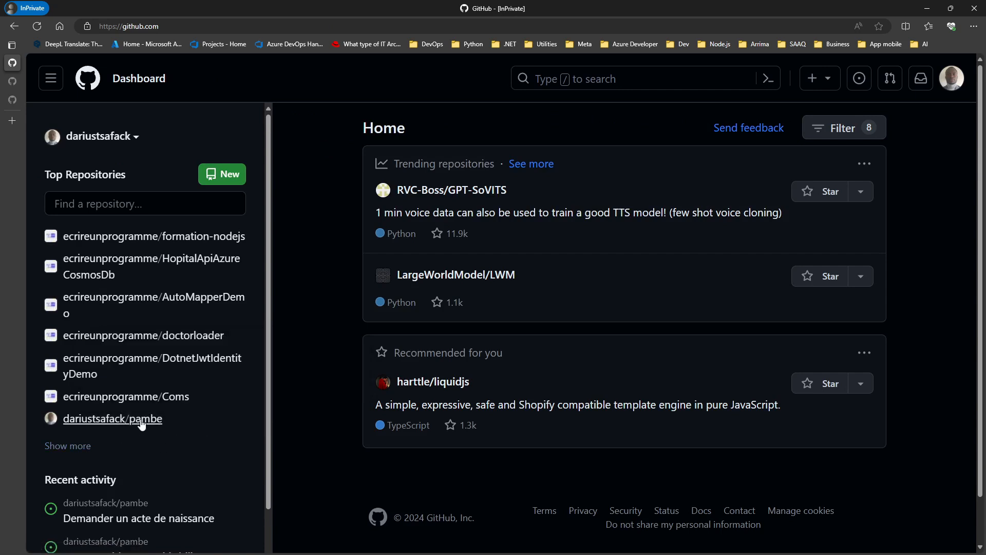
left_click(139, 425)
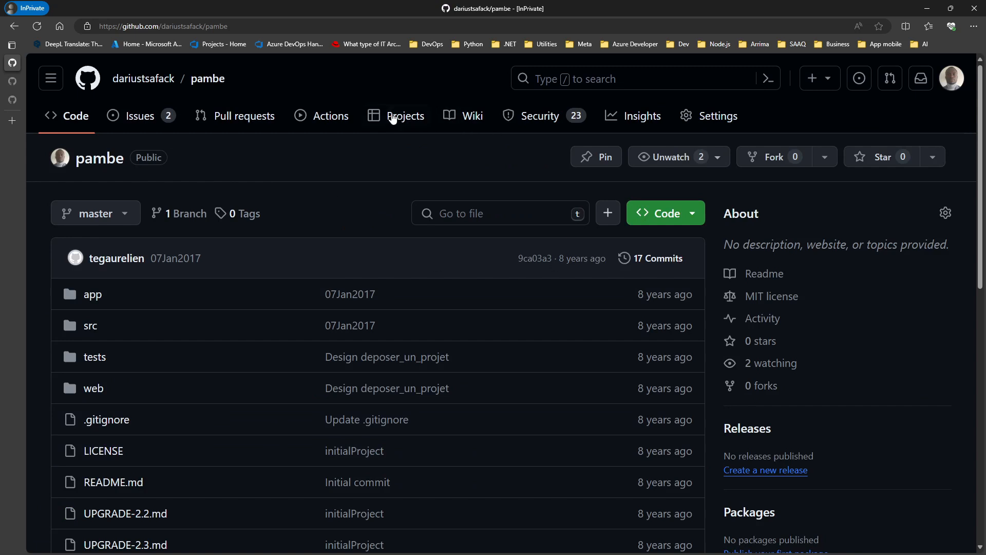
left_click(381, 119)
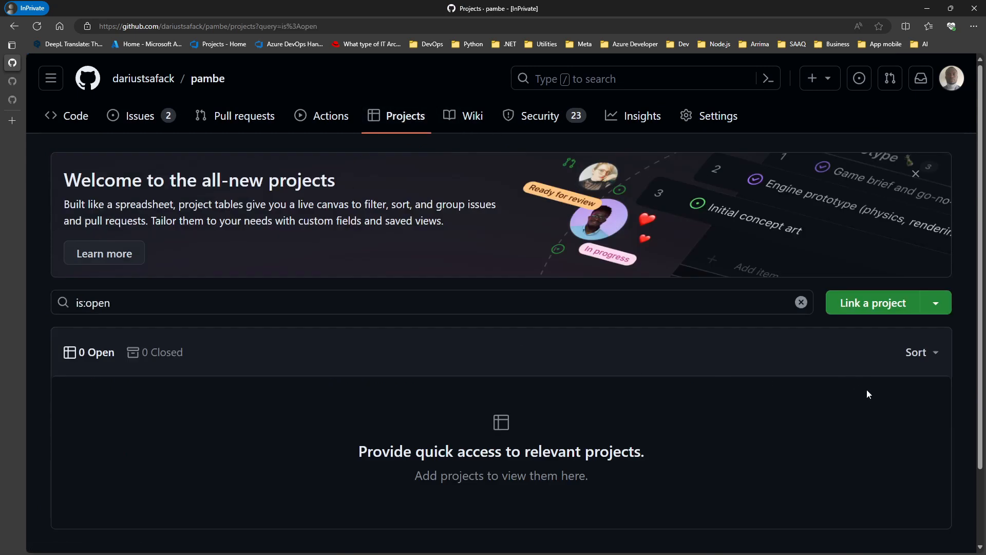
left_click(936, 307)
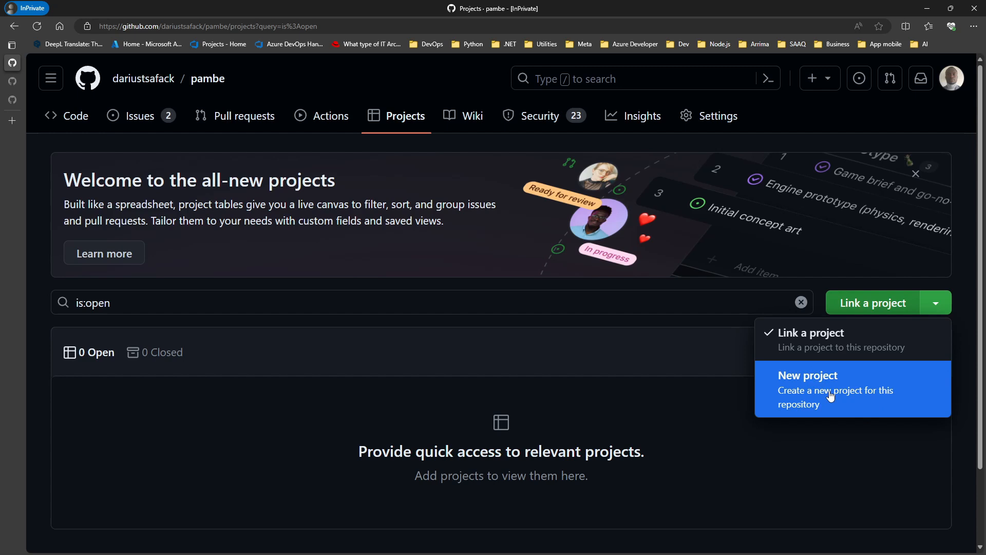
left_click(670, 440)
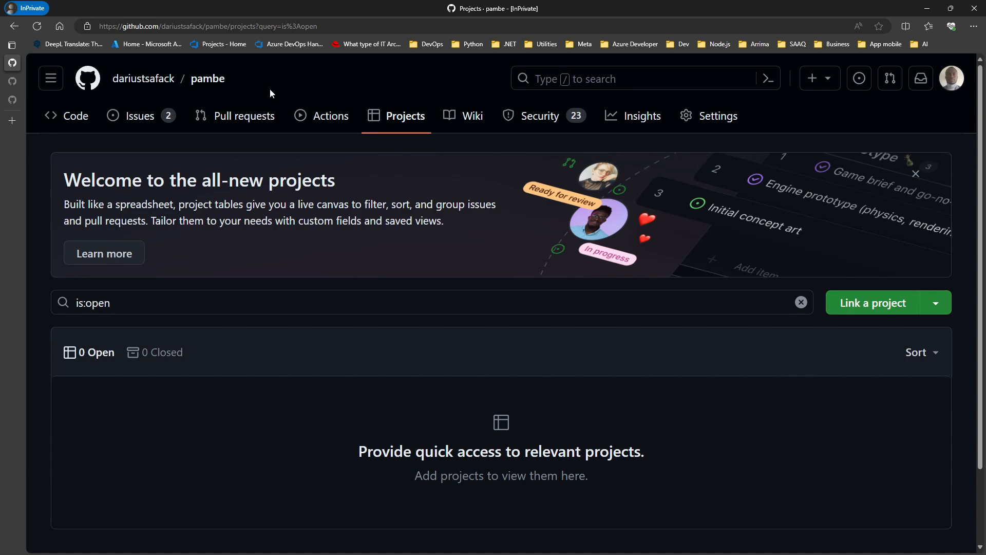
Step: Start a new personal project and browse the Create project templates like Kanban and Bug tracker
left_click(951, 78)
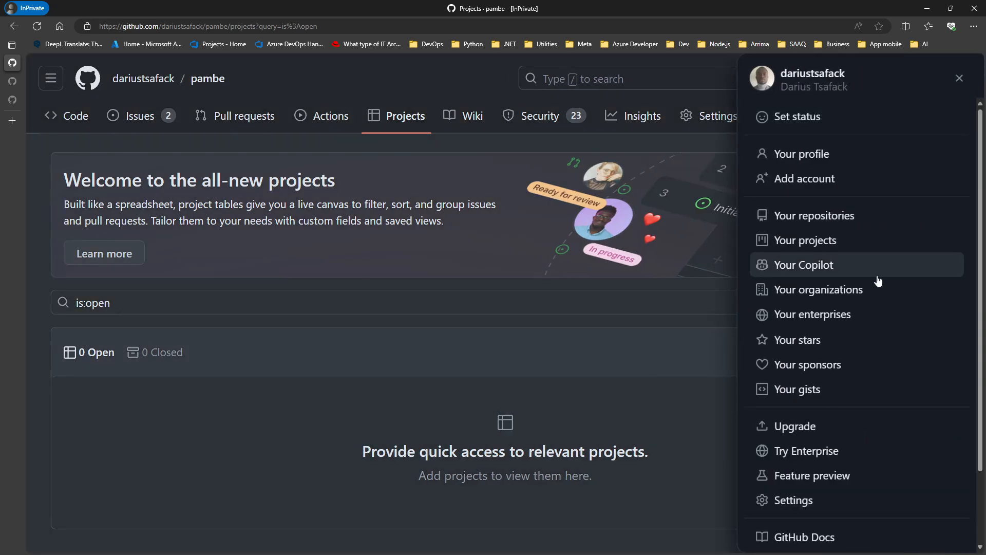
left_click(801, 241)
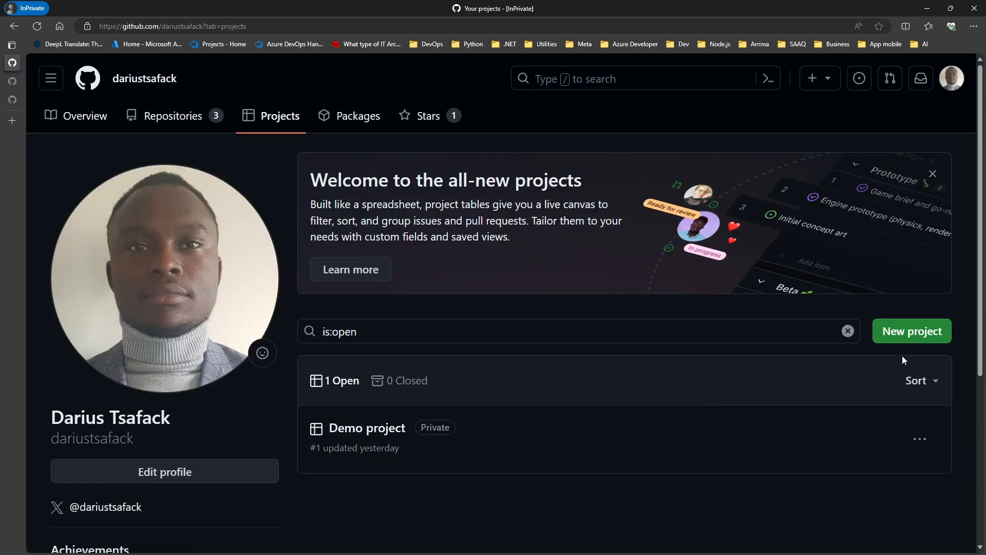
left_click(916, 335)
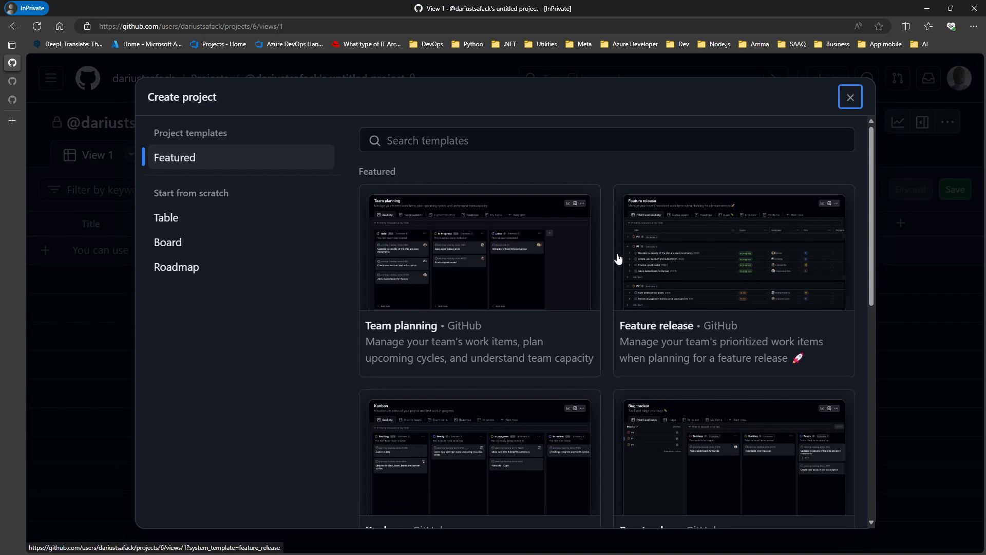
scroll(546, 236, "down", 1)
scroll(530, 242, "down", 5)
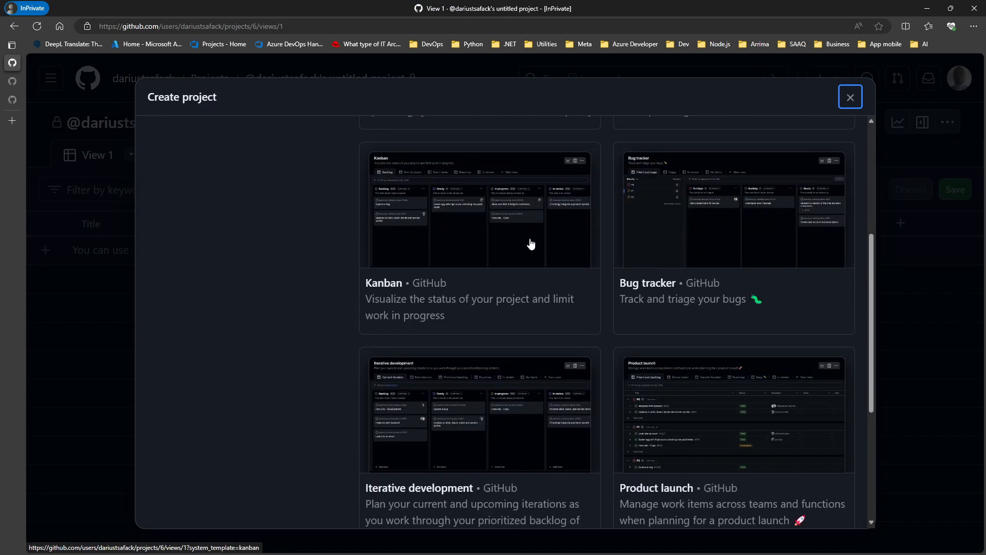
scroll(528, 247, "up", 6)
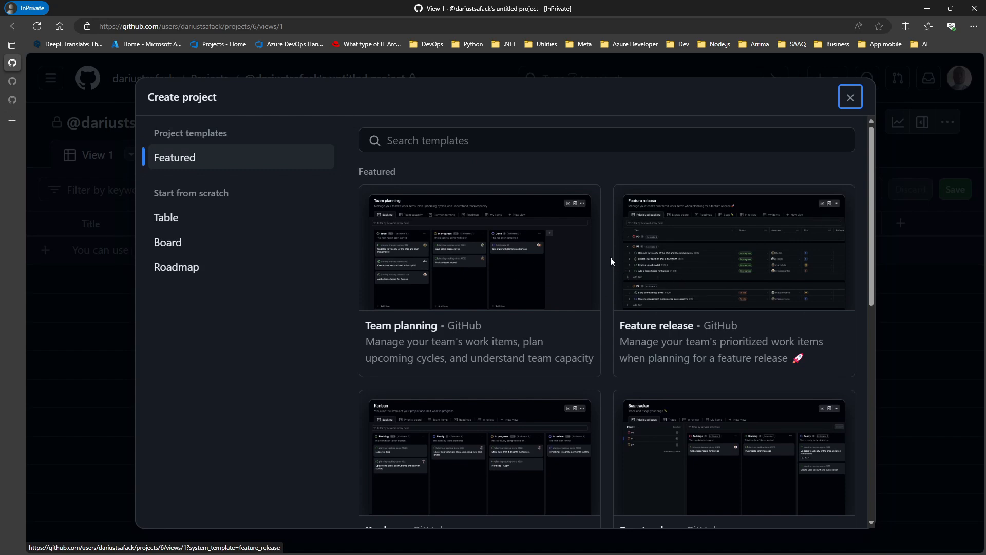
scroll(605, 246, "down", 5)
scroll(605, 275, "down", 5)
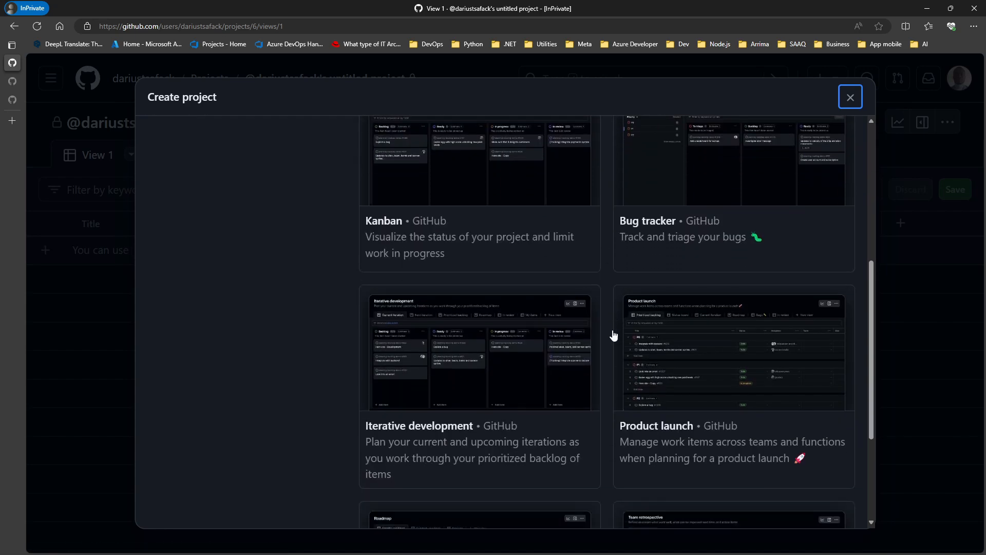
scroll(612, 356, "up", 10)
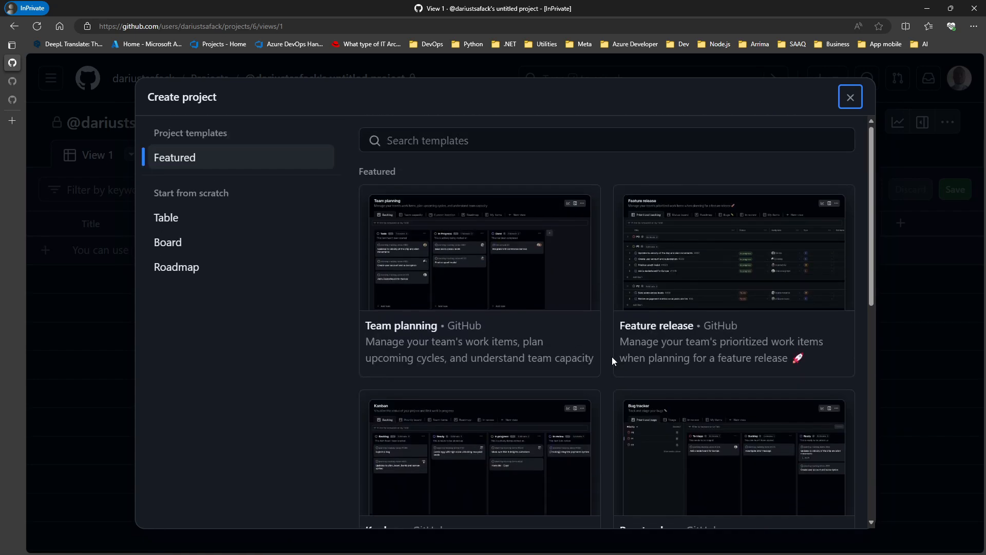
scroll(604, 239, "down", 5)
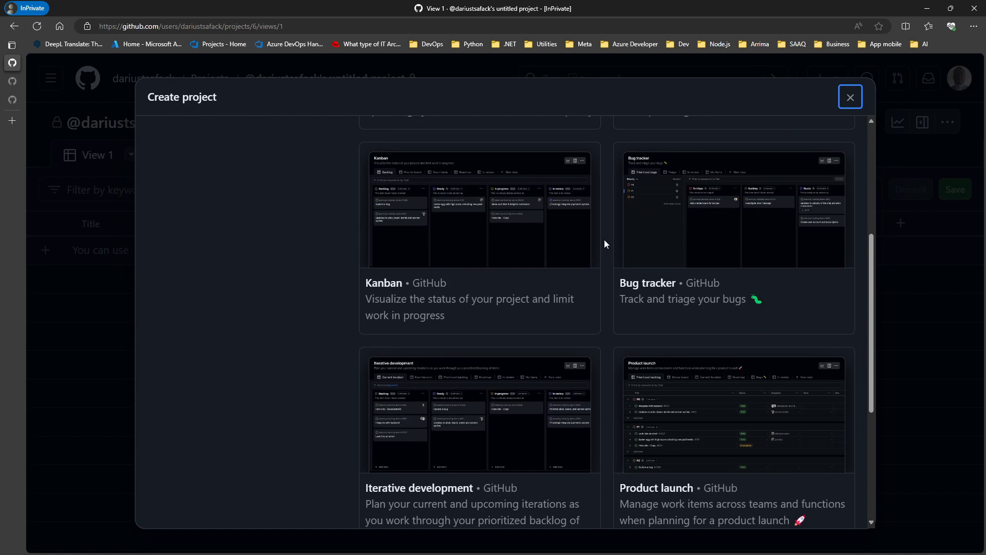
scroll(604, 240, "up", 5)
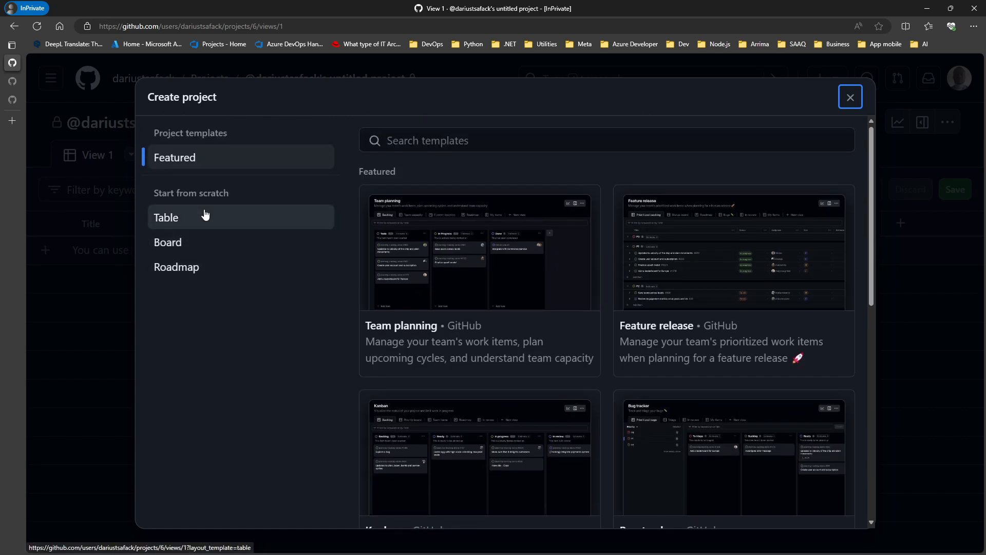
Step: Preview the Table, Board and Roadmap layouts, then choose the blank Table layout
left_click(232, 219)
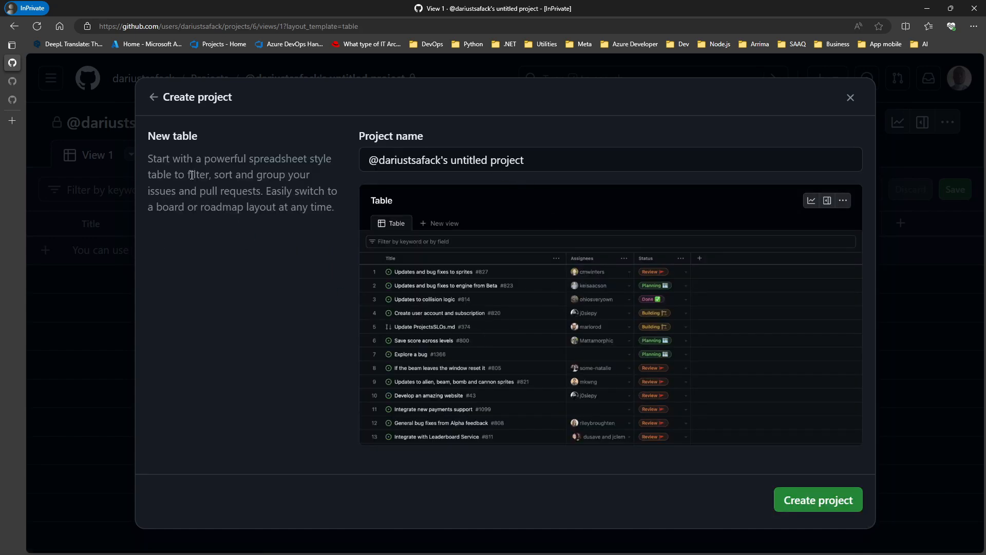
left_click(152, 98)
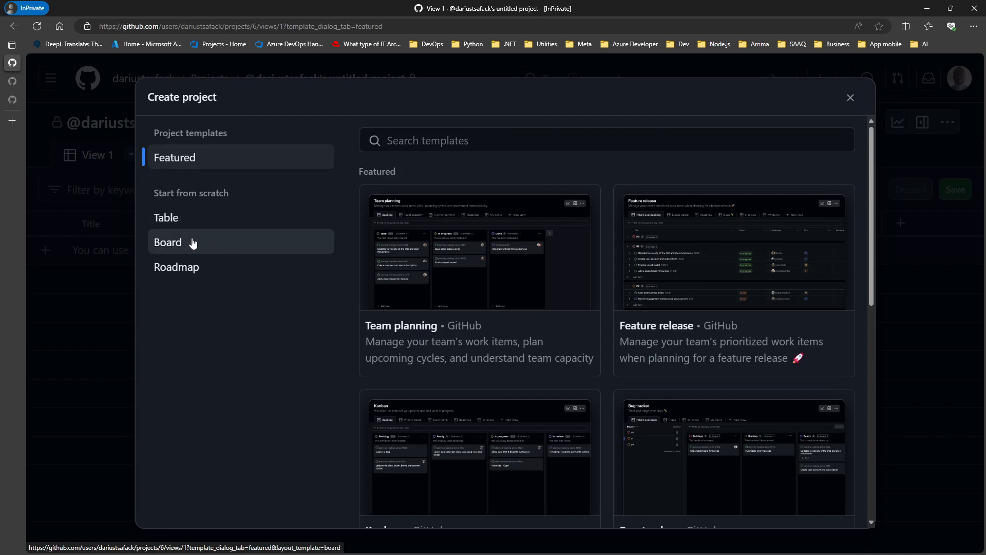
left_click(193, 243)
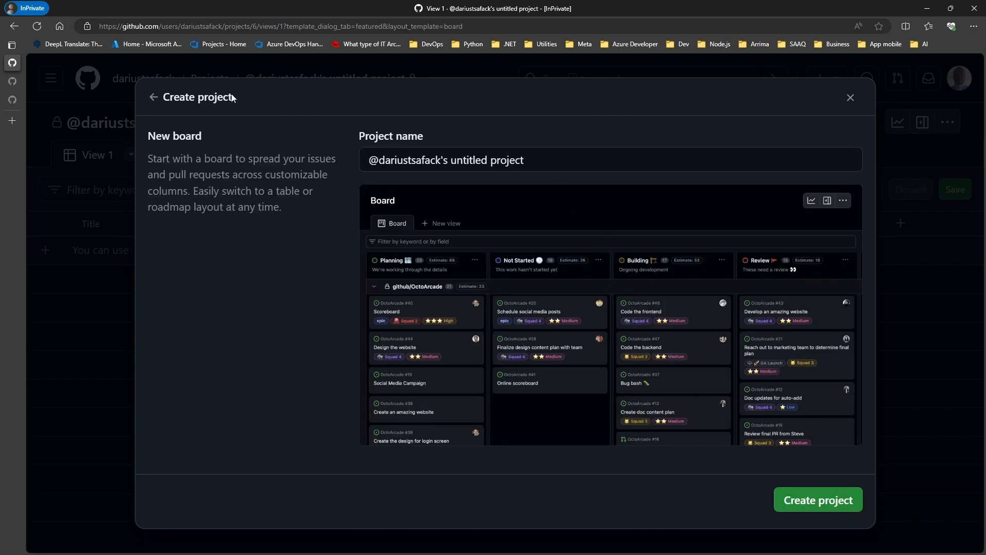
left_click(154, 97)
left_click(210, 265)
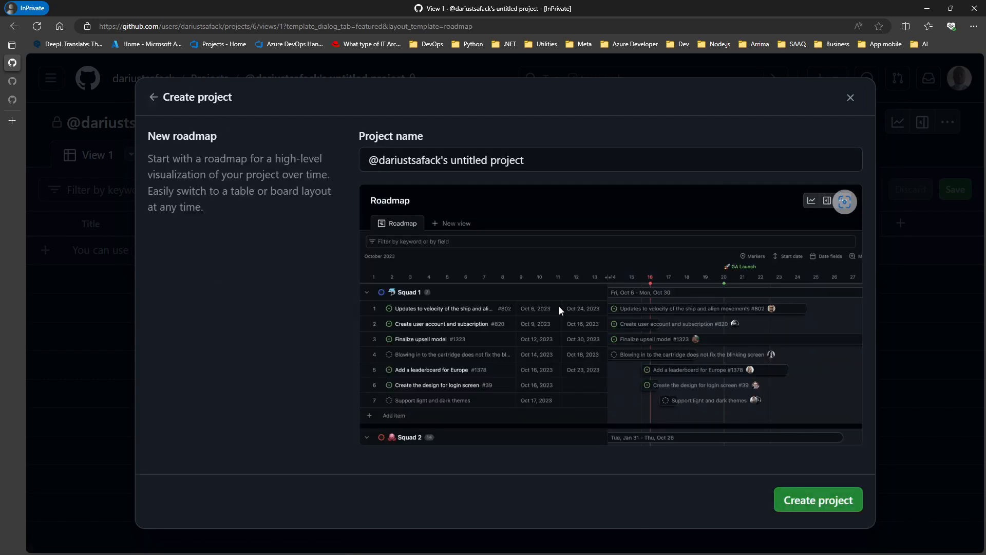
left_click(154, 98)
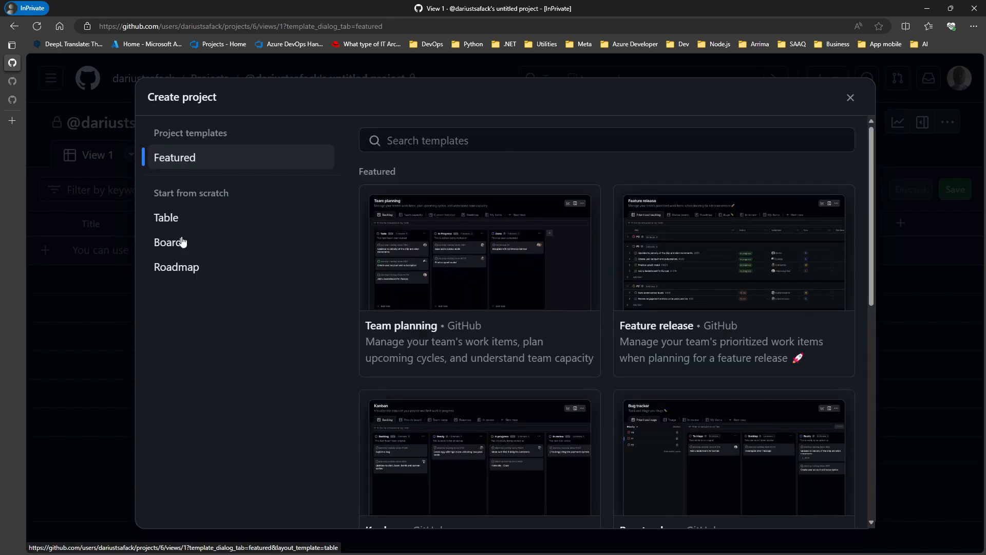
left_click(189, 220)
Step: Name the project 'Etat civil en ligne'
double_click(563, 160)
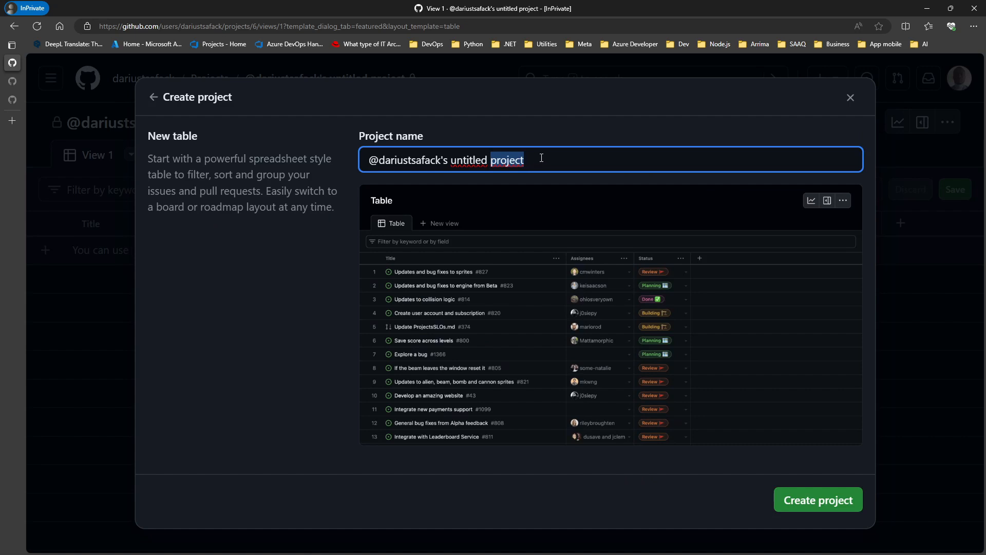
triple_click(542, 161)
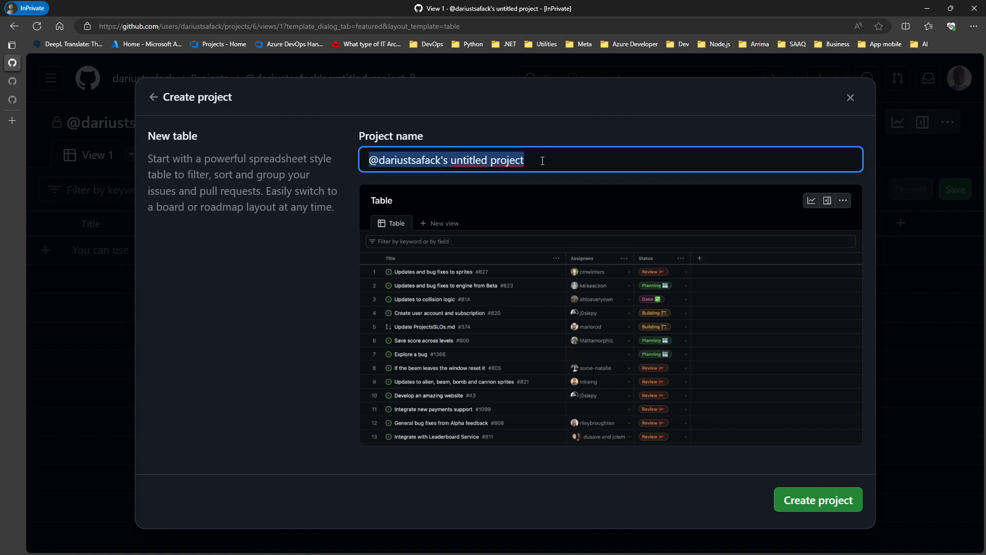
type("Etat cil")
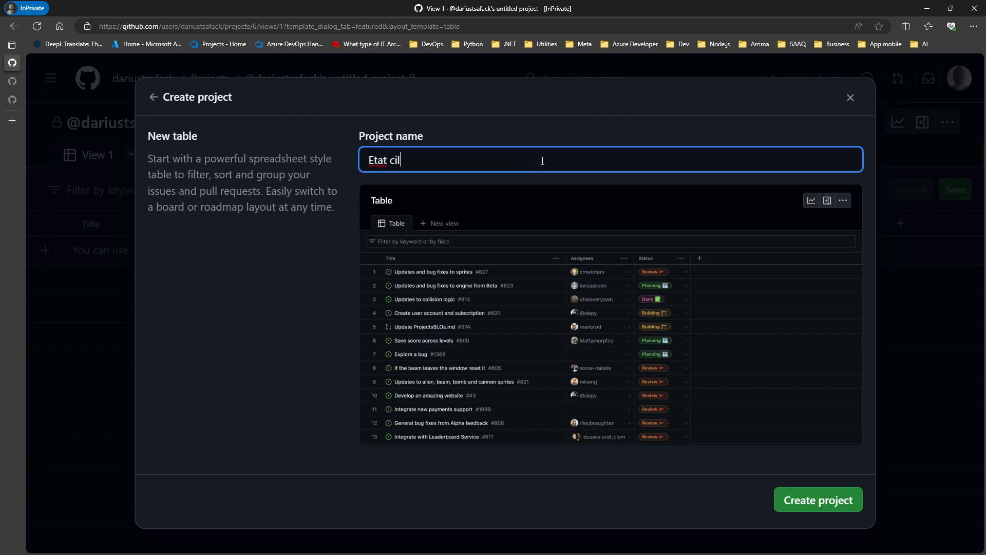
key("BackSpace")
type("vie")
key("BackSpace")
type("l en ligne")
Step: Create the project and add the draft item 'Demander un document d'état civil' to its table
left_click(807, 502)
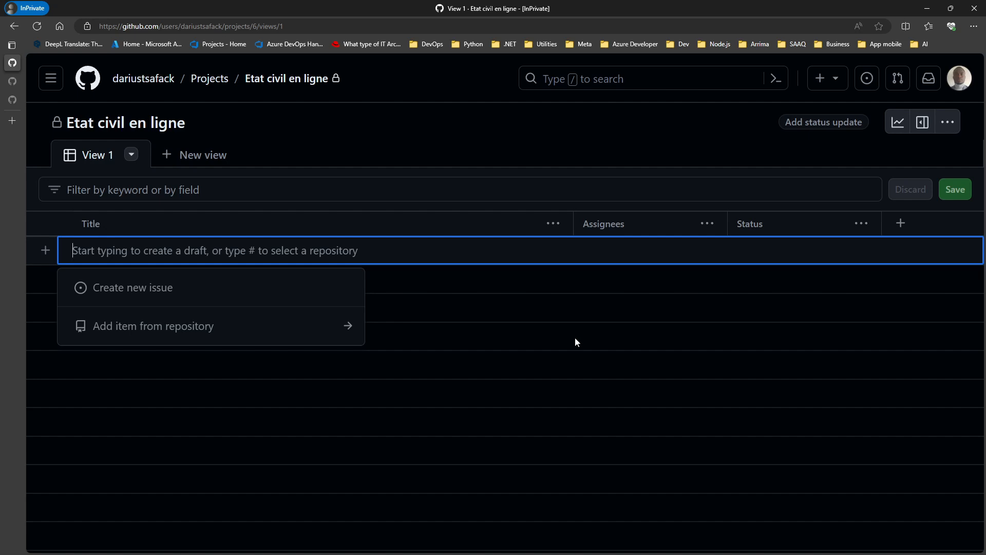
type("Demander")
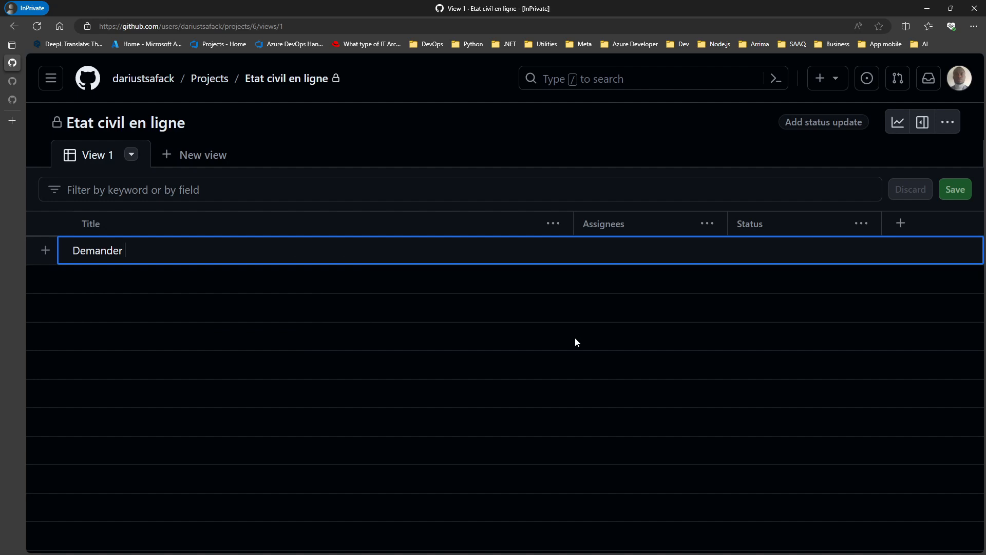
type(" un document d'état civil")
key("Return")
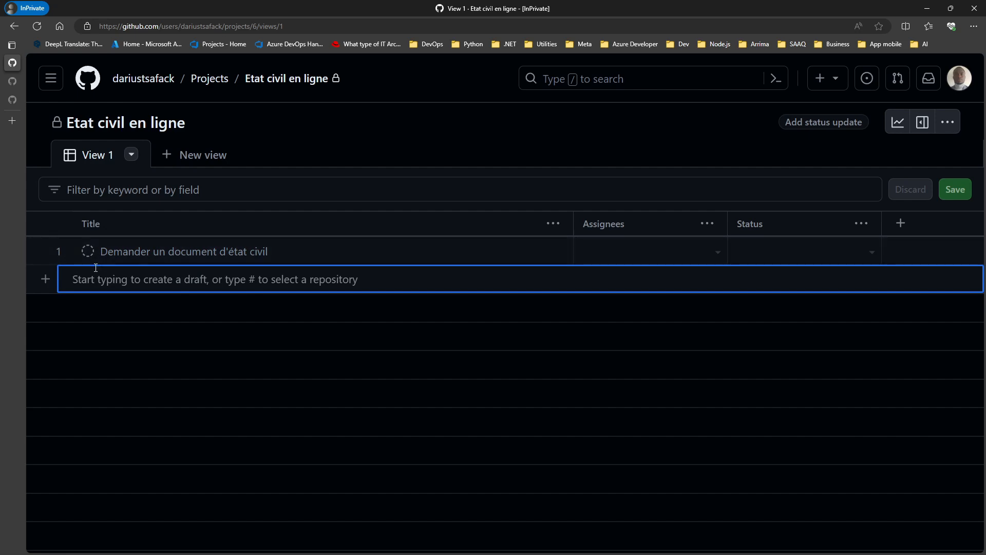
left_click(716, 250)
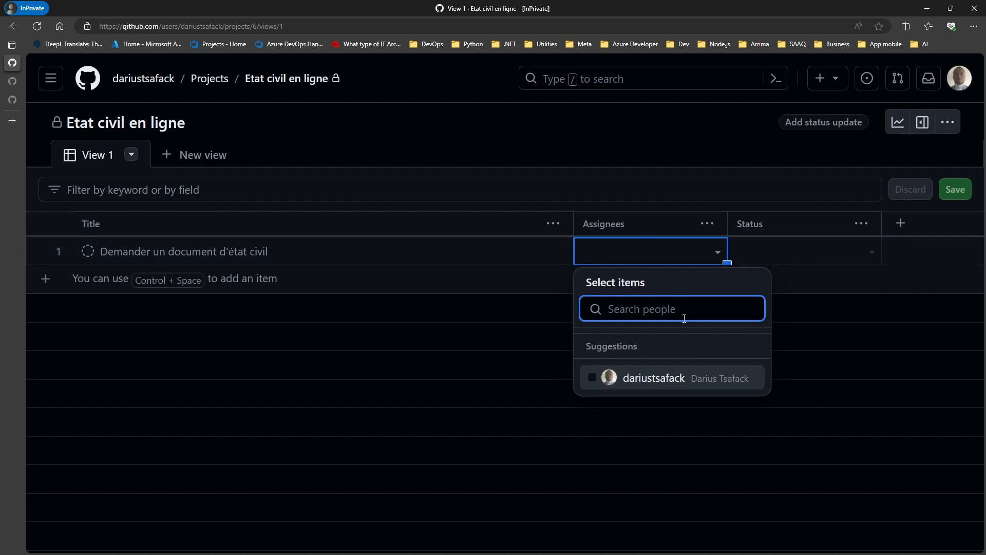
left_click(717, 252)
left_click(869, 254)
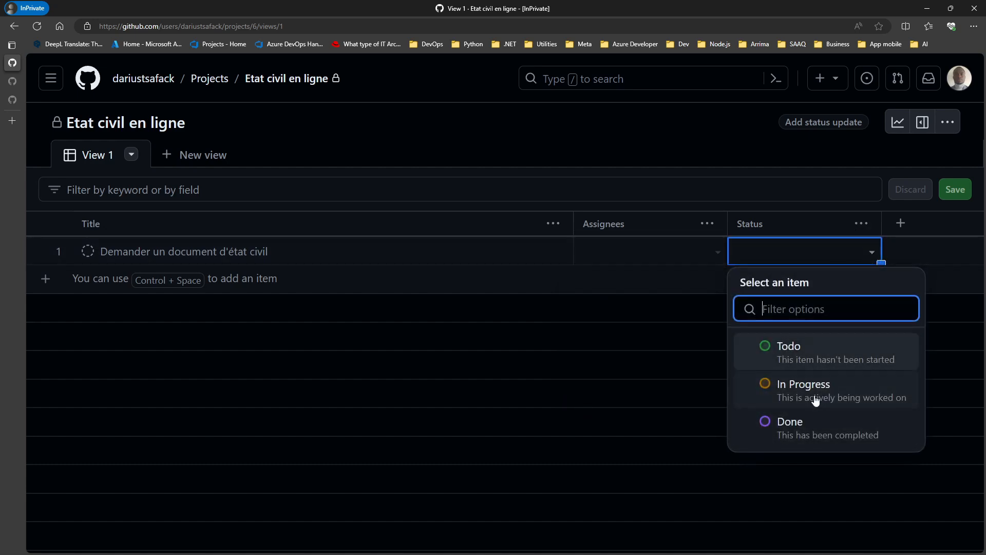
left_click(900, 249)
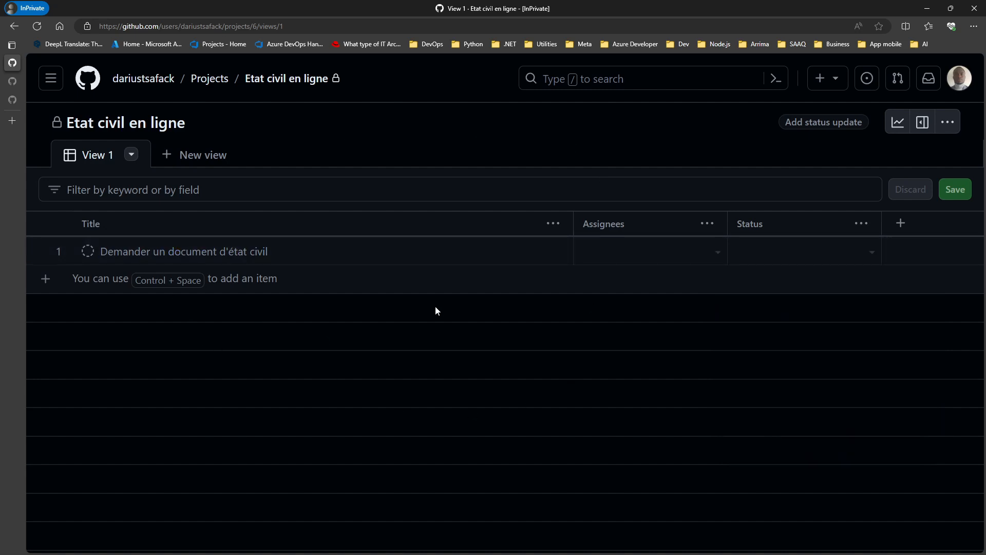
left_click(132, 154)
left_click(221, 208)
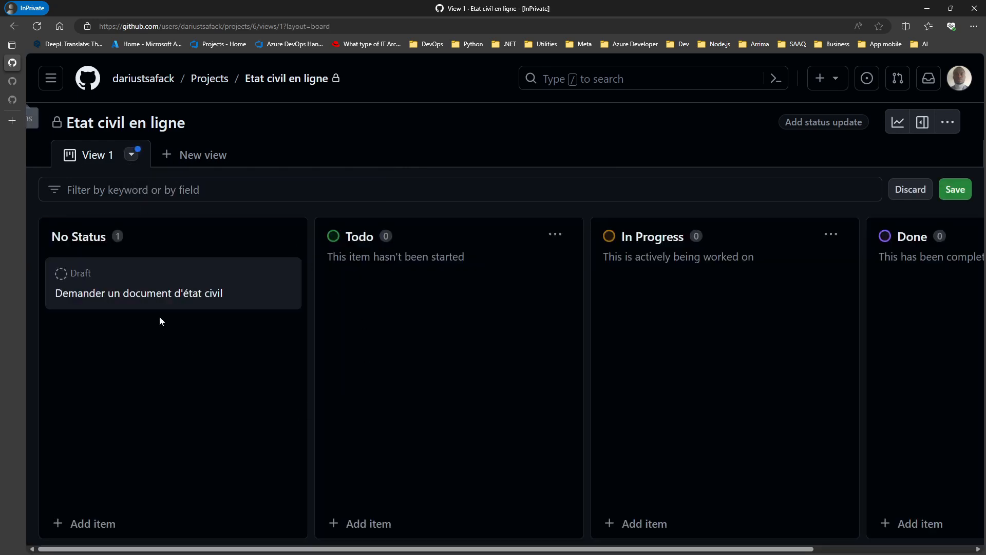
left_click(132, 154)
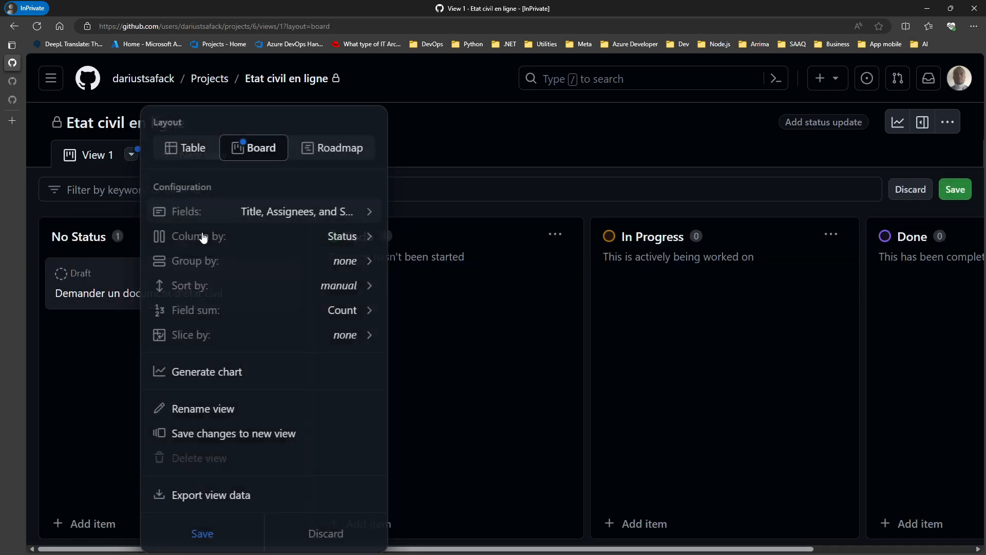
left_click(330, 147)
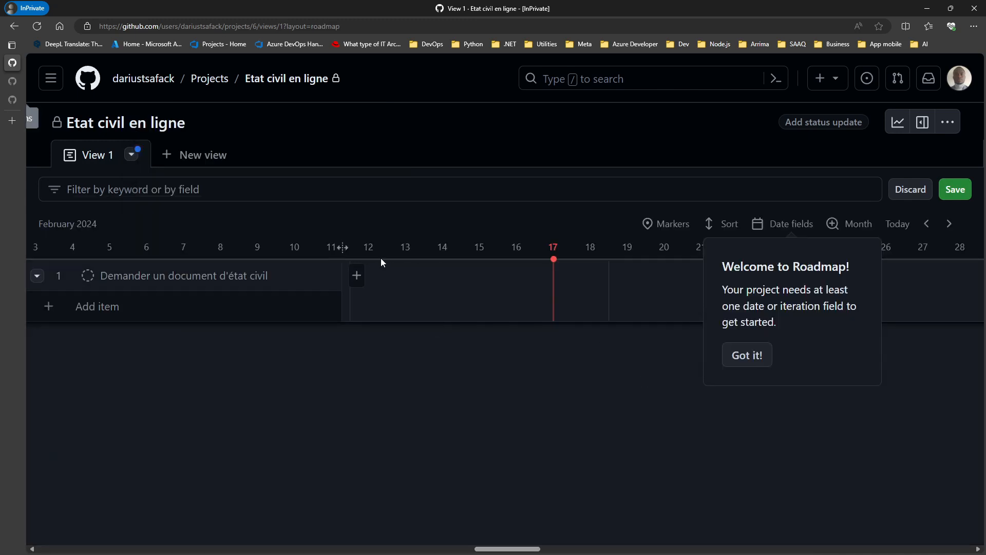
left_click(131, 154)
left_click(247, 141)
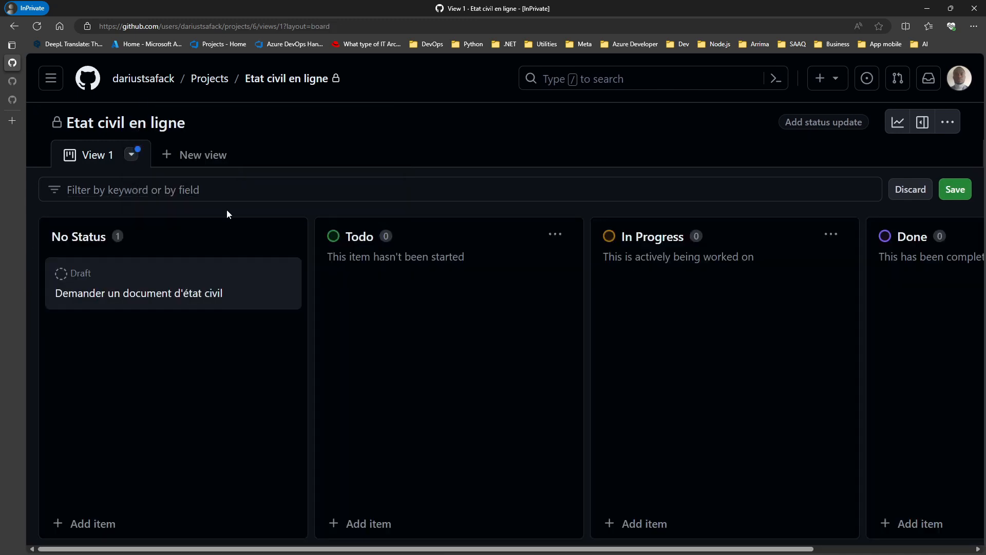
left_click(132, 154)
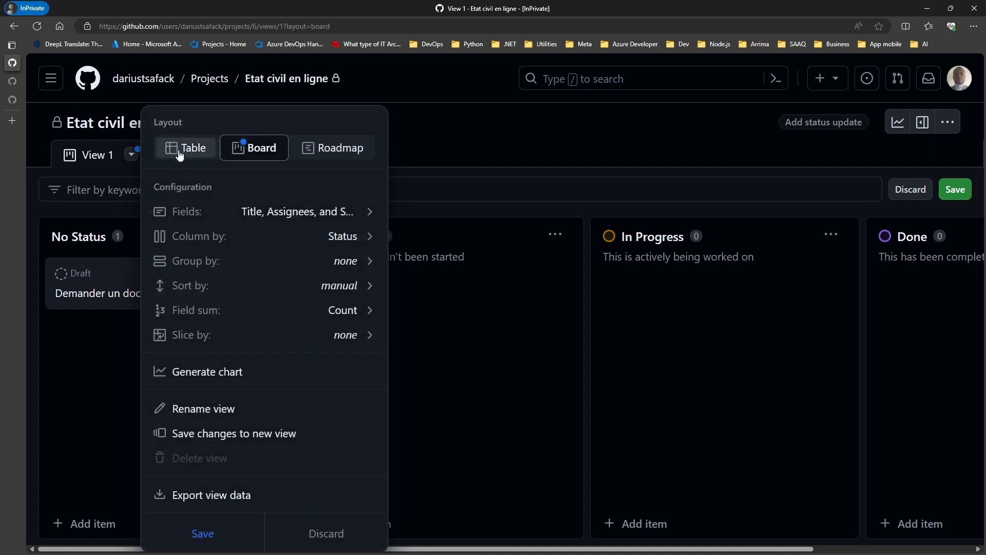
left_click(180, 151)
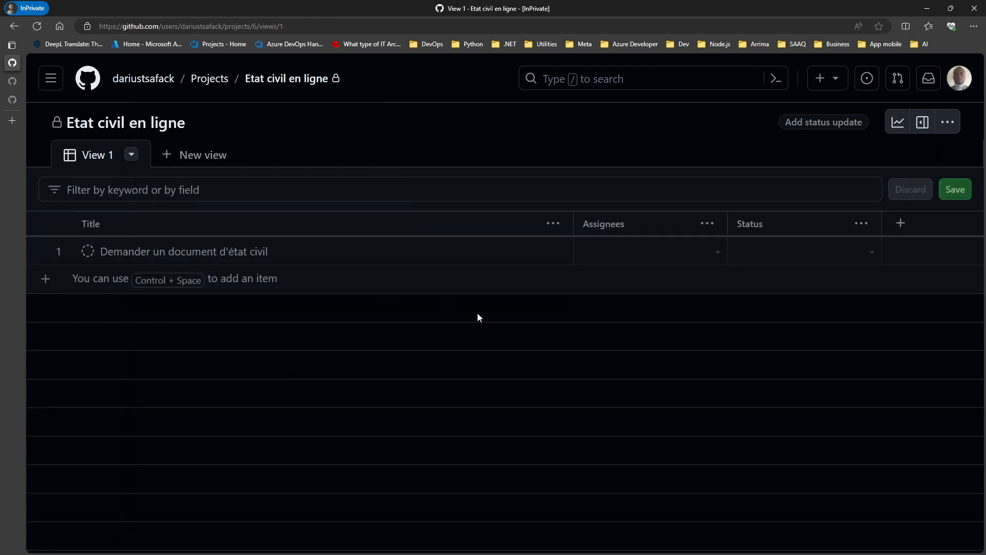
Step: Glance at the project details pane, then go to the project Settings page
left_click(926, 123)
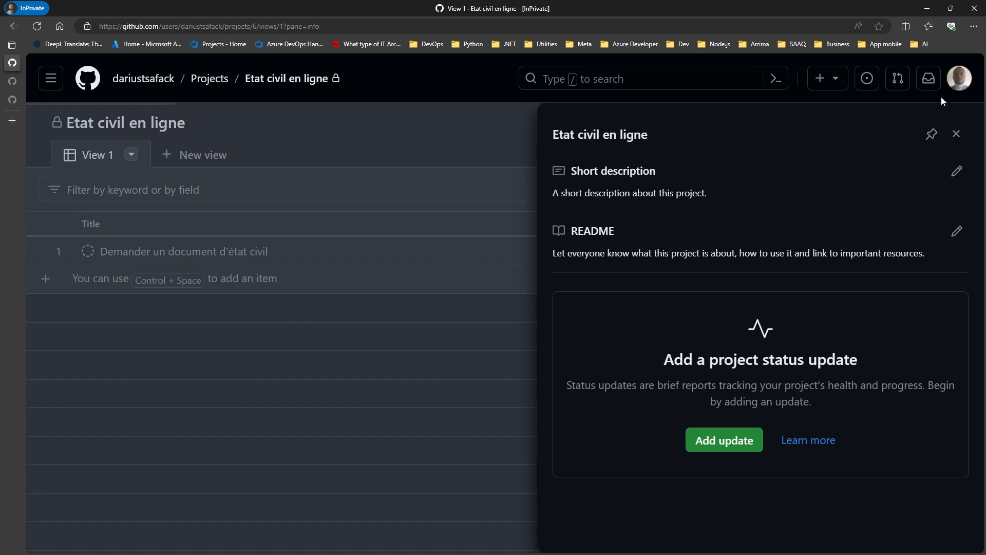
left_click(956, 134)
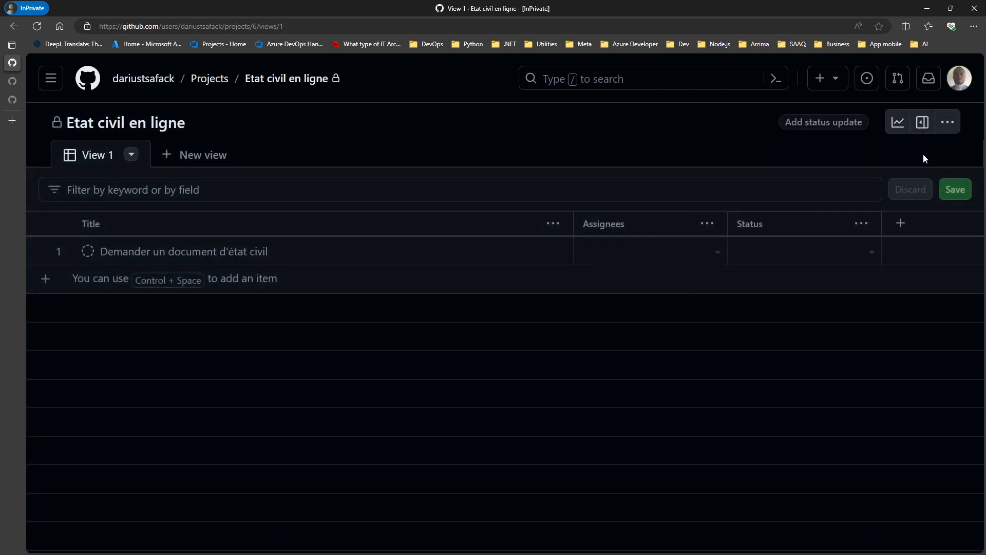
left_click(947, 124)
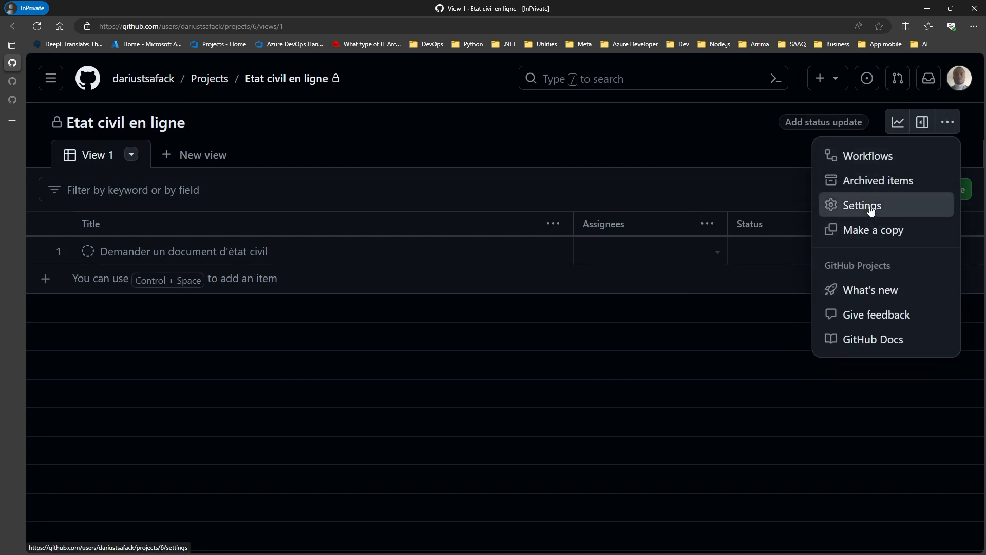
left_click(870, 206)
left_click(462, 235)
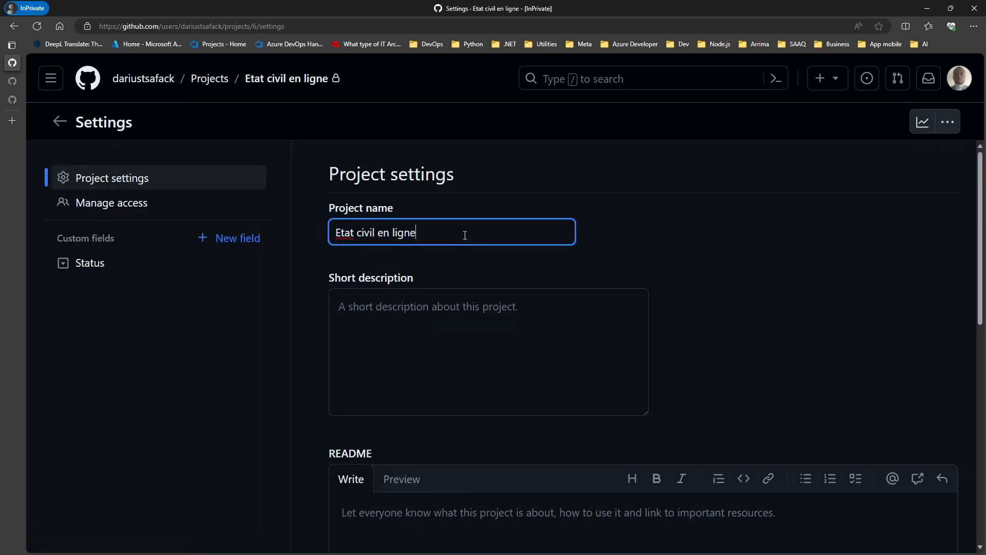
scroll(732, 280, "down", 3)
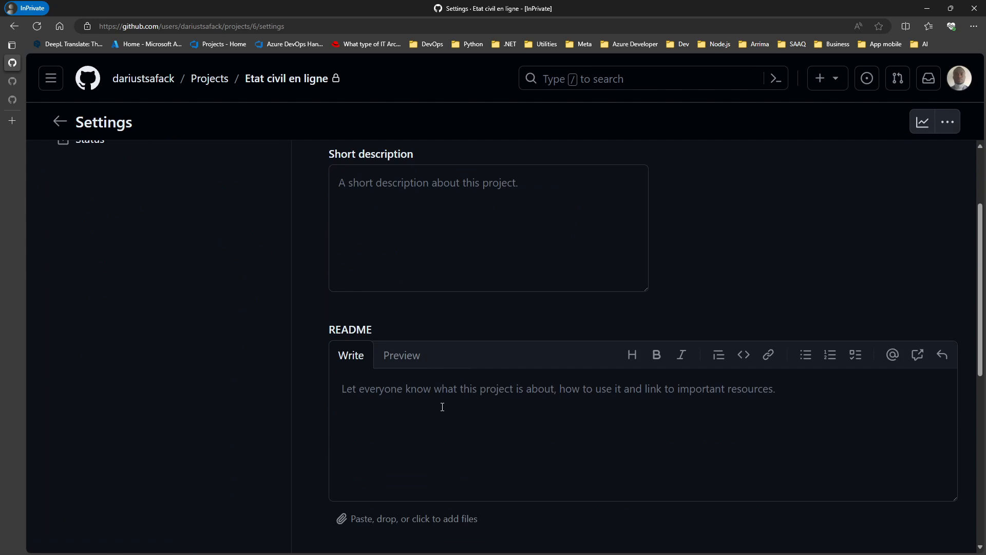
scroll(442, 407, "up", 3)
Step: Review Manage access, then open the Status field with its Todo, In Progress and Done options
left_click(125, 205)
scroll(682, 411, "down", 2)
scroll(682, 403, "up", 2)
left_click(127, 263)
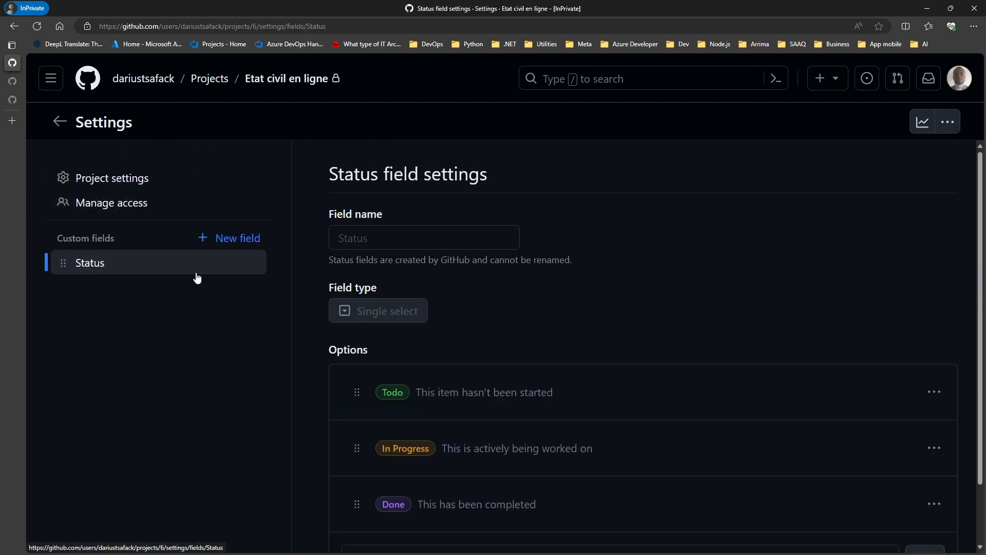
scroll(587, 339, "down", 2)
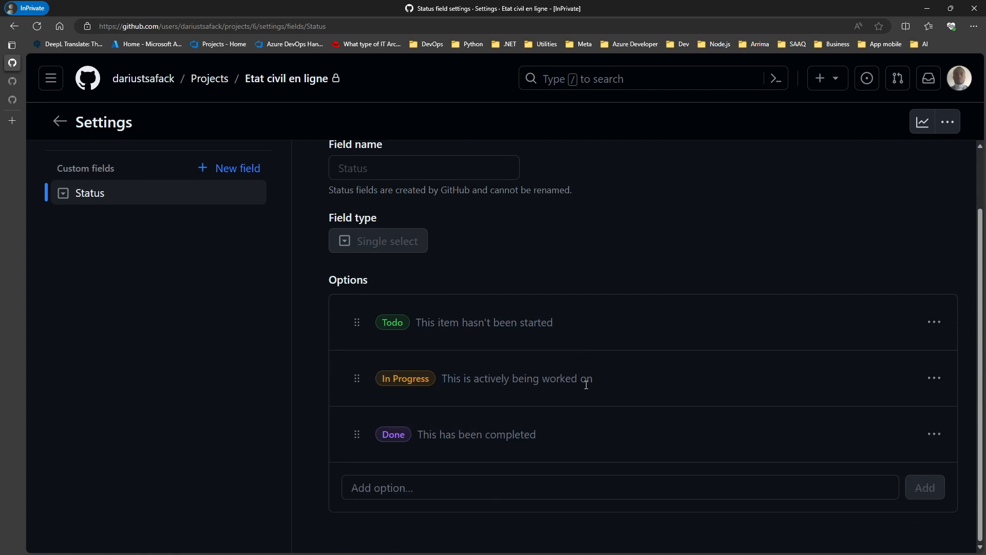
scroll(585, 384, "up", 2)
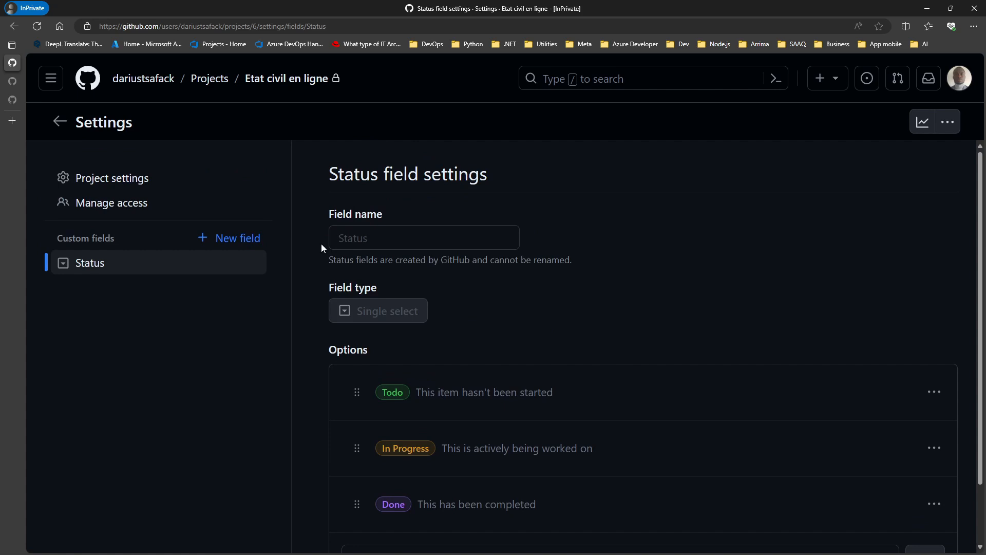
Step: Go back from Settings to the View 1 table showing the single draft item
left_click(60, 122)
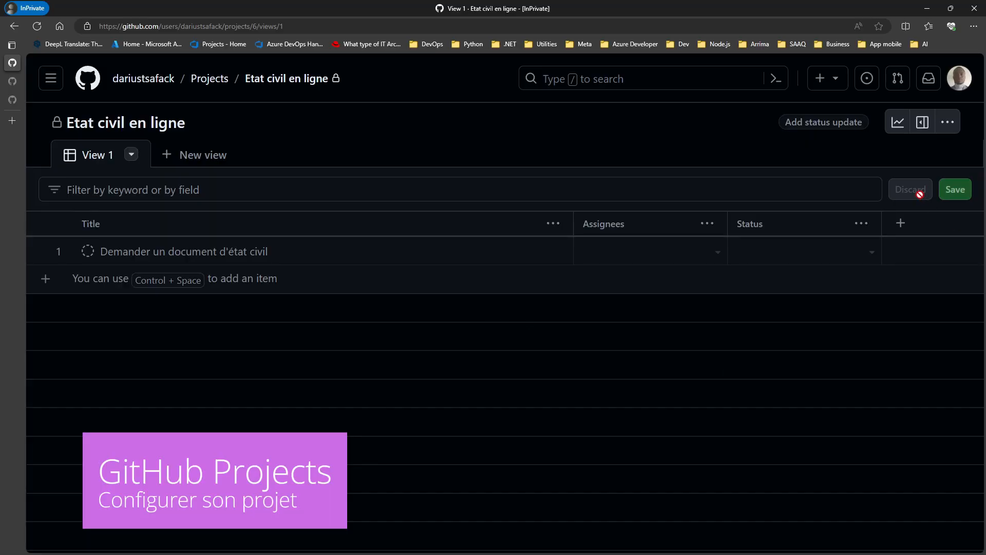
Step: Save the short description 'Projet de gestion du développement du logiciel de gestion des états civil en ligne.'
left_click(923, 123)
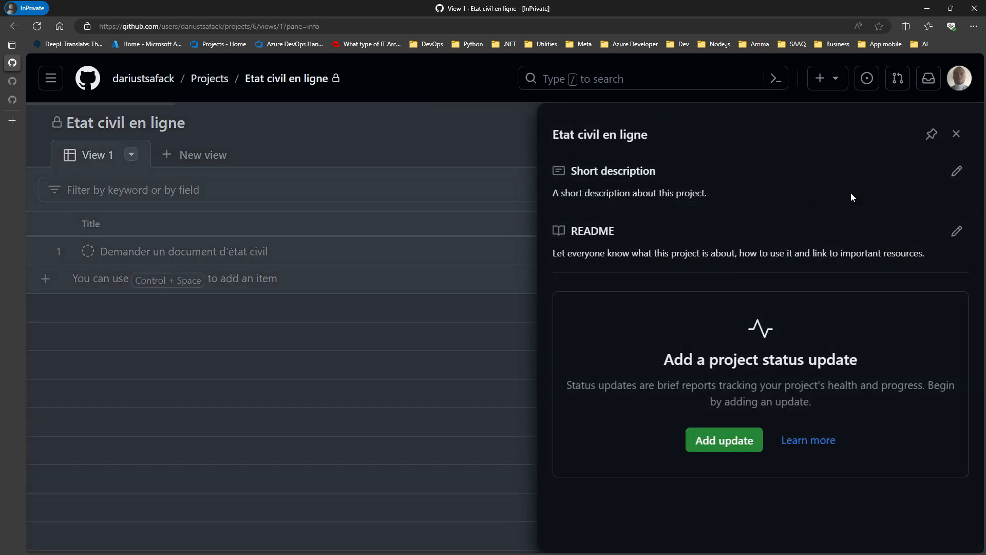
left_click(956, 171)
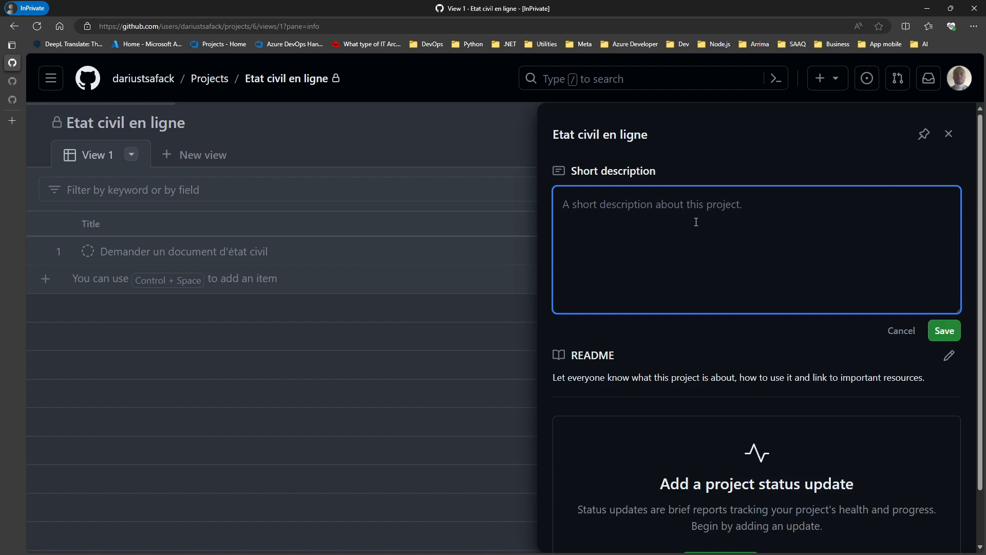
type("Projet de gest")
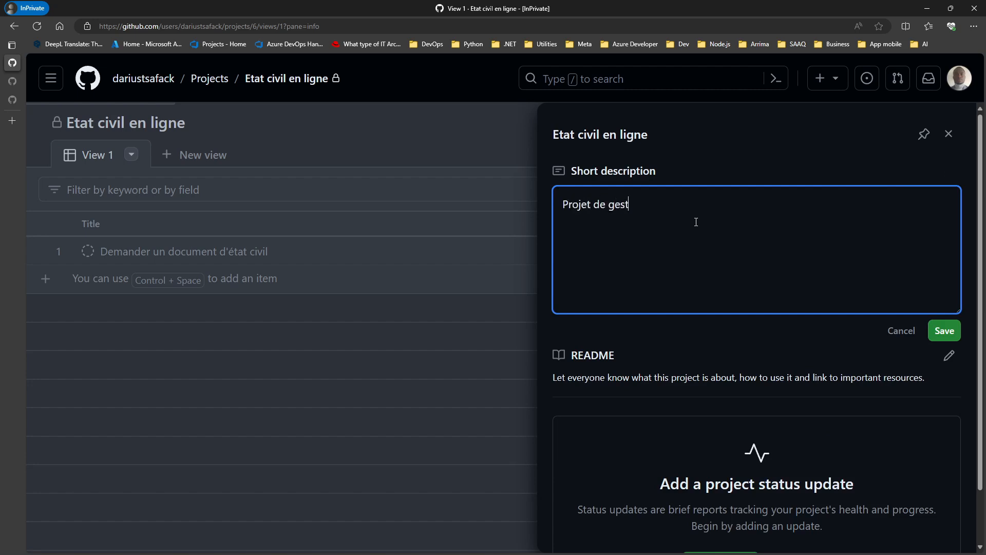
type("ion du développement du ")
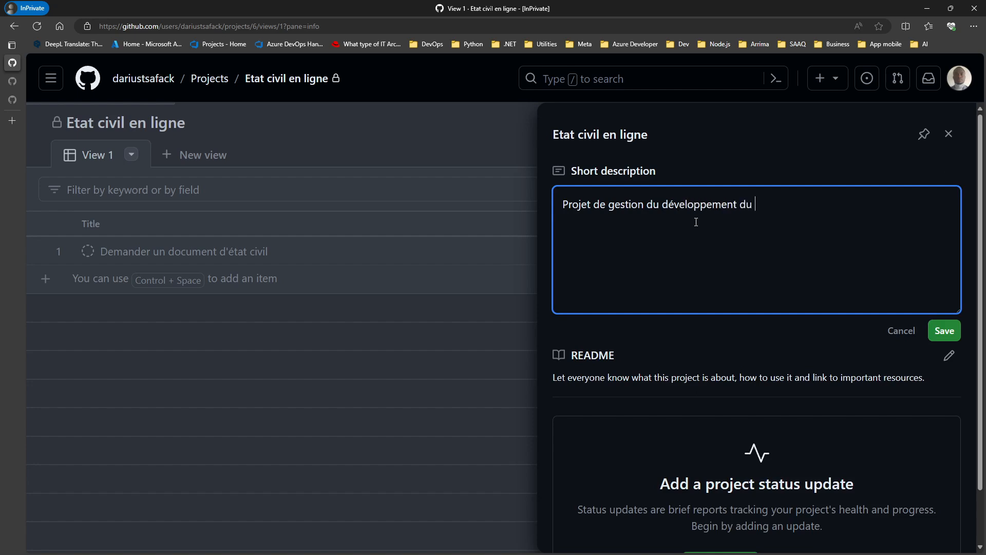
type("logiciel de gestion")
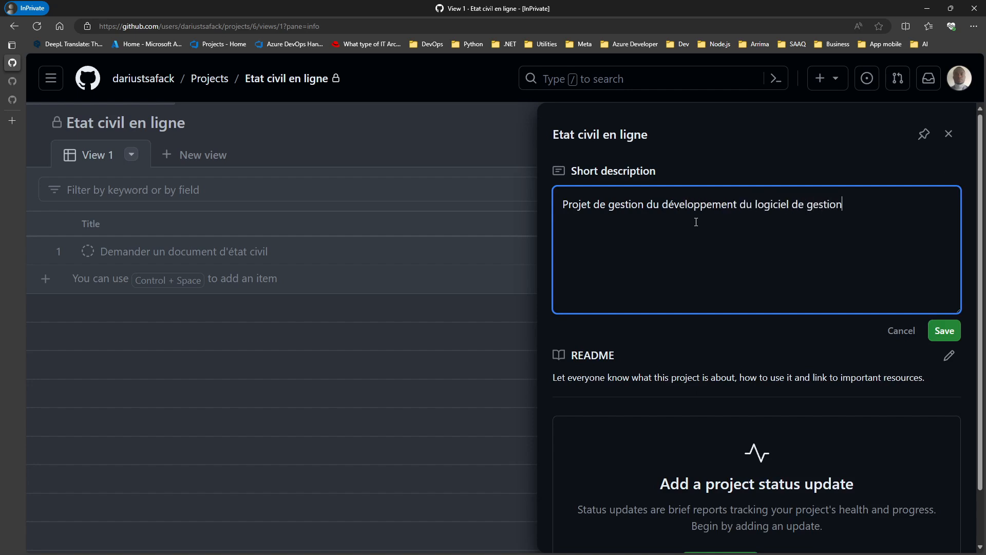
type(" des états civil en ligne.")
left_click(945, 330)
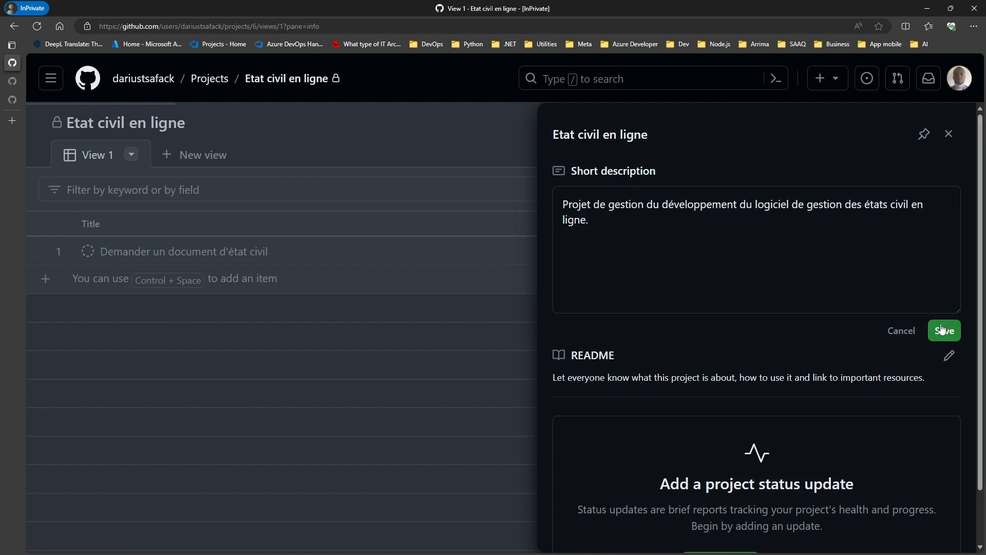
left_click(957, 133)
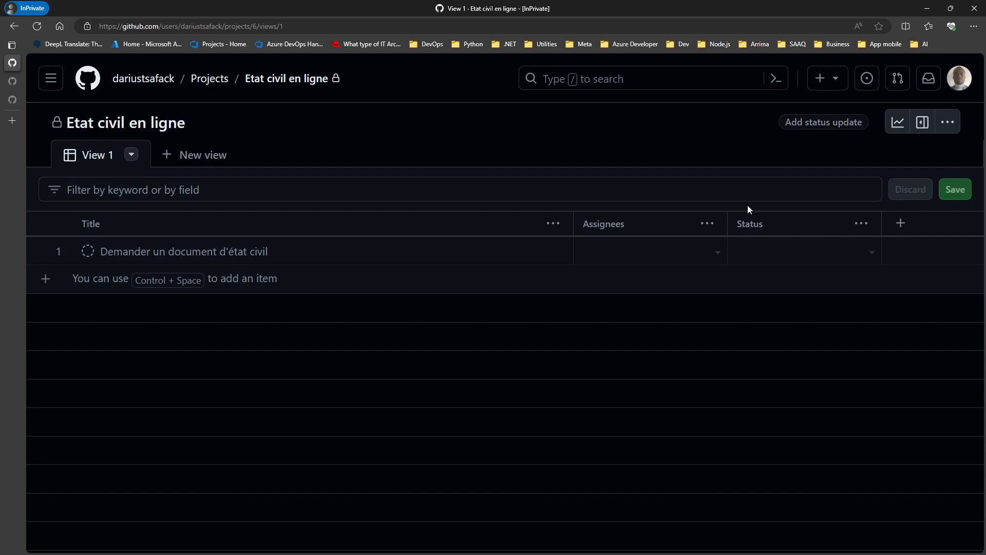
Step: Check the Project details pane, then go to the project Settings page
left_click(922, 122)
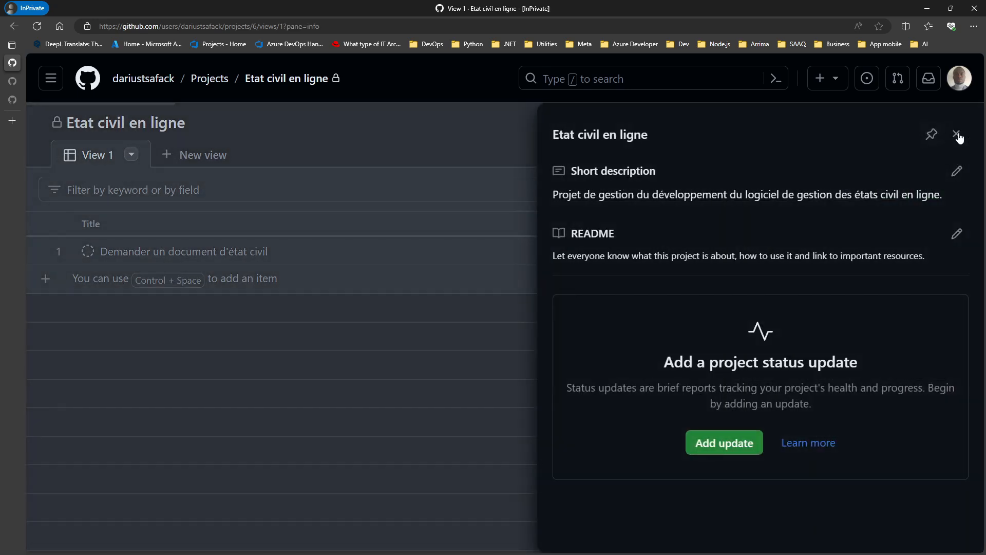
left_click(957, 135)
left_click(950, 122)
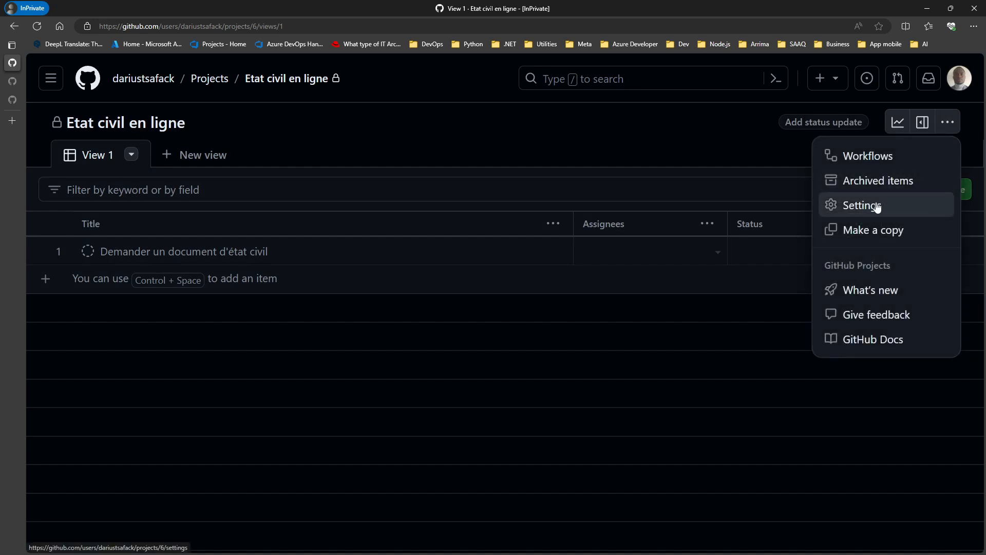
left_click(948, 123)
left_click(952, 126)
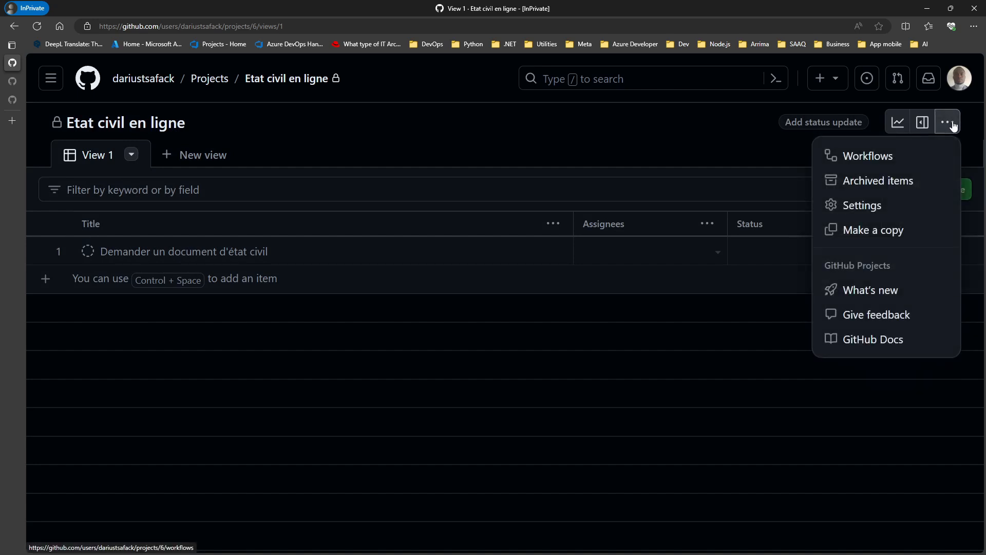
left_click(865, 209)
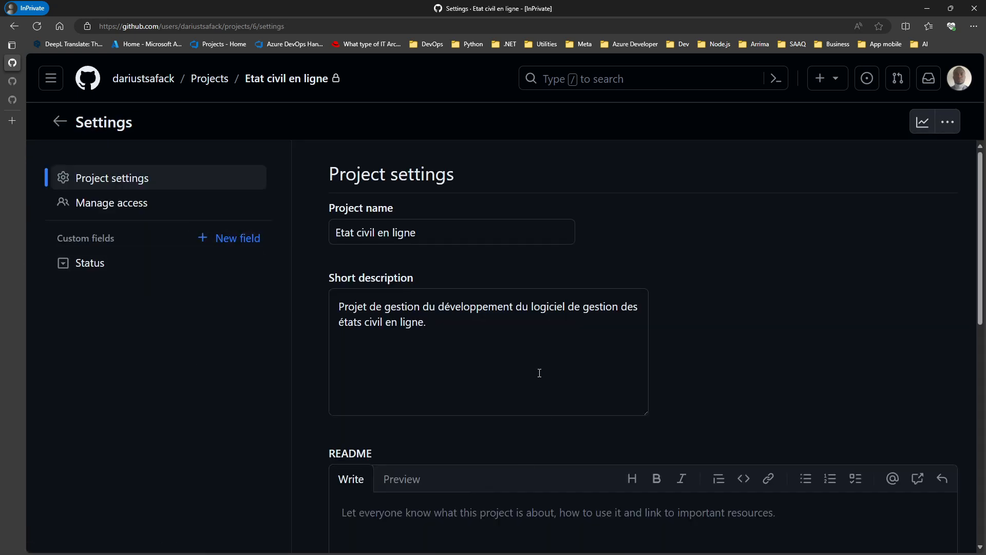
Step: Click into the README editor, then move to the Manage access page
scroll(546, 396, "down", 4)
left_click(465, 359)
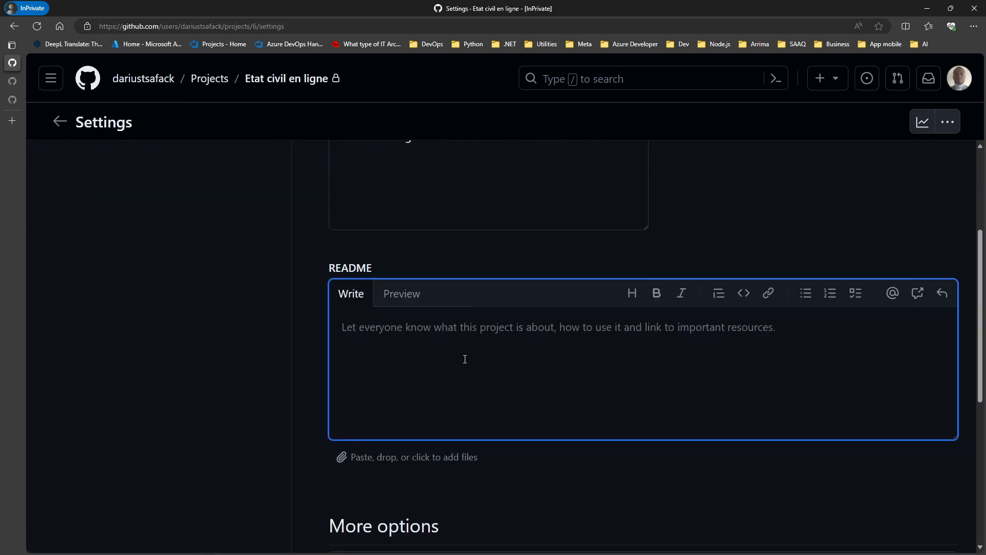
scroll(435, 398, "up", 4)
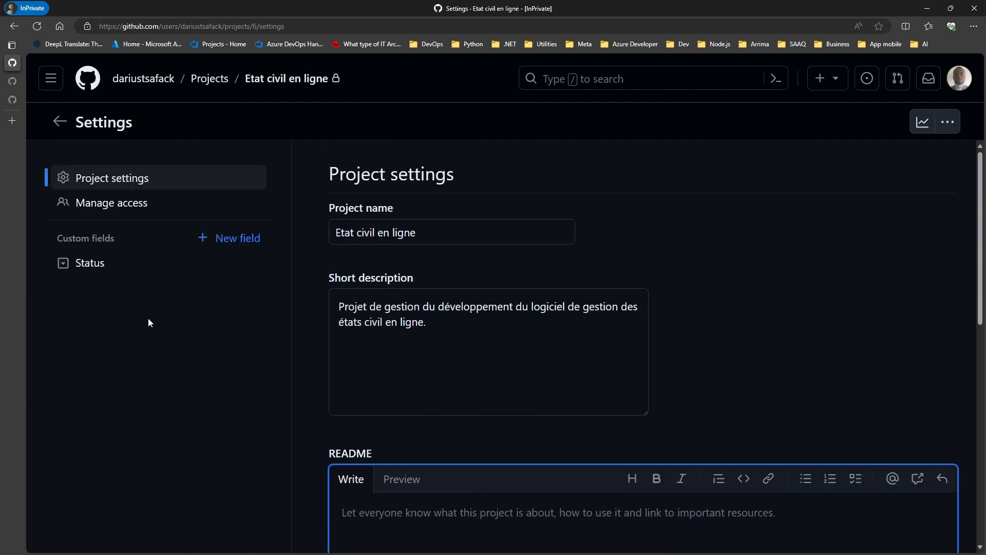
left_click(107, 204)
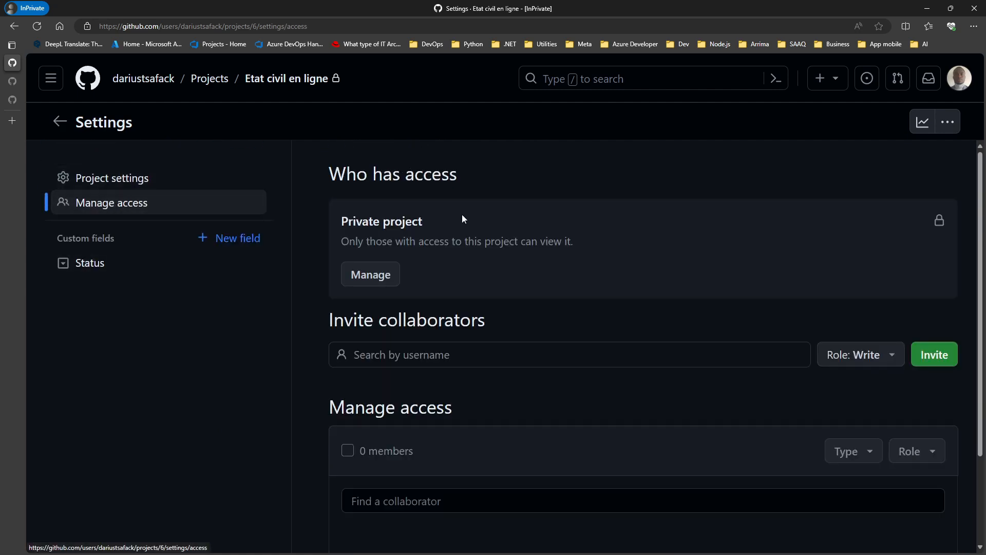
Step: Search for and select the first two collaborators' usernames under Invite collaborators
scroll(631, 283, "down", 2)
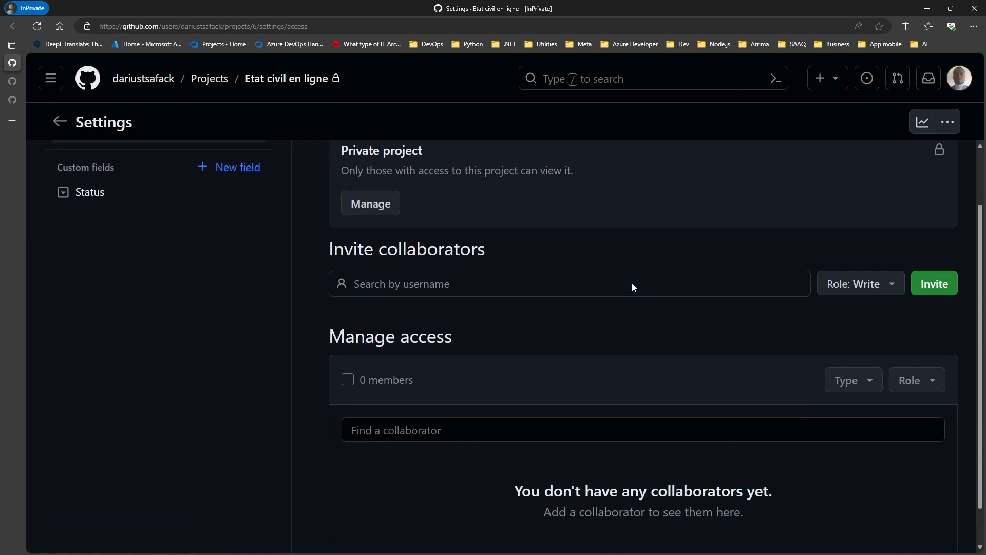
scroll(617, 292, "up", 2)
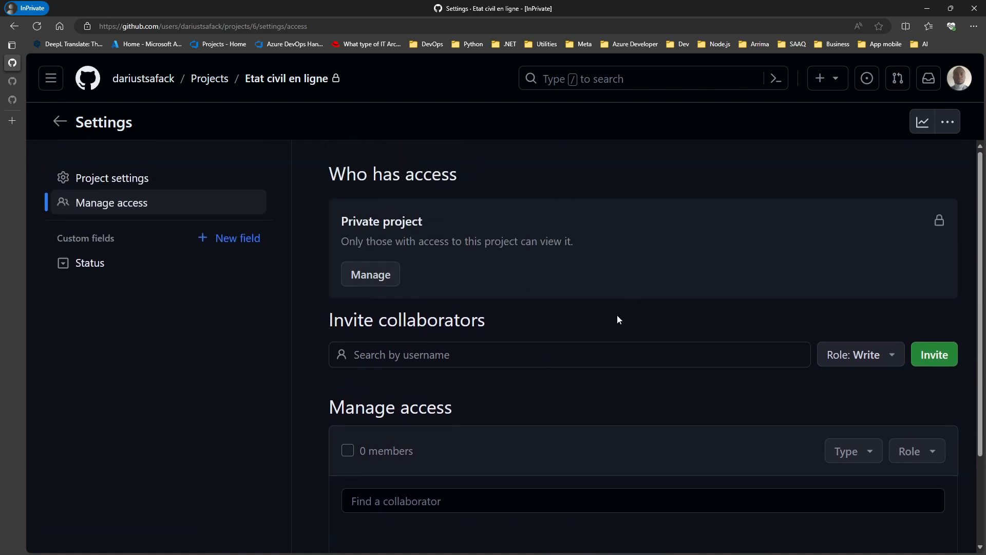
left_click(620, 357)
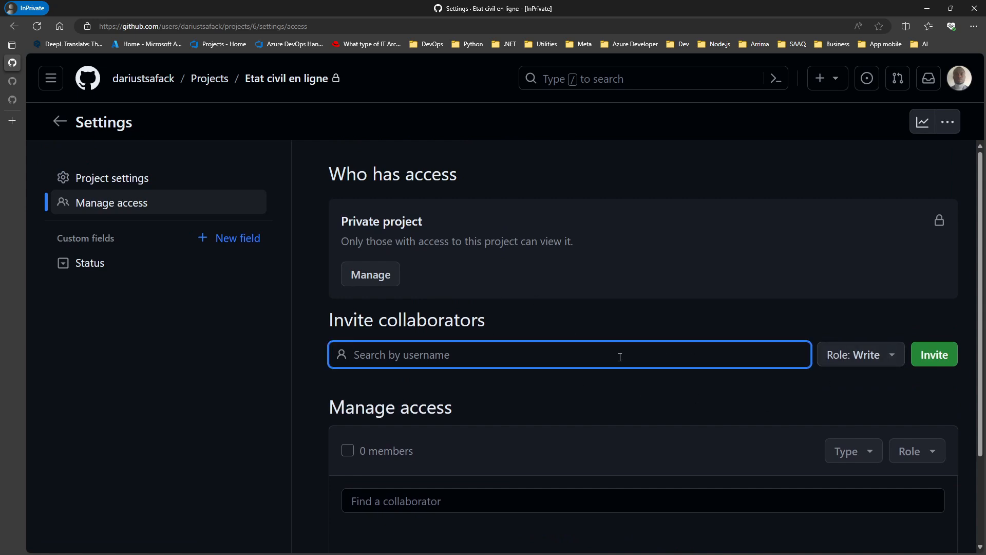
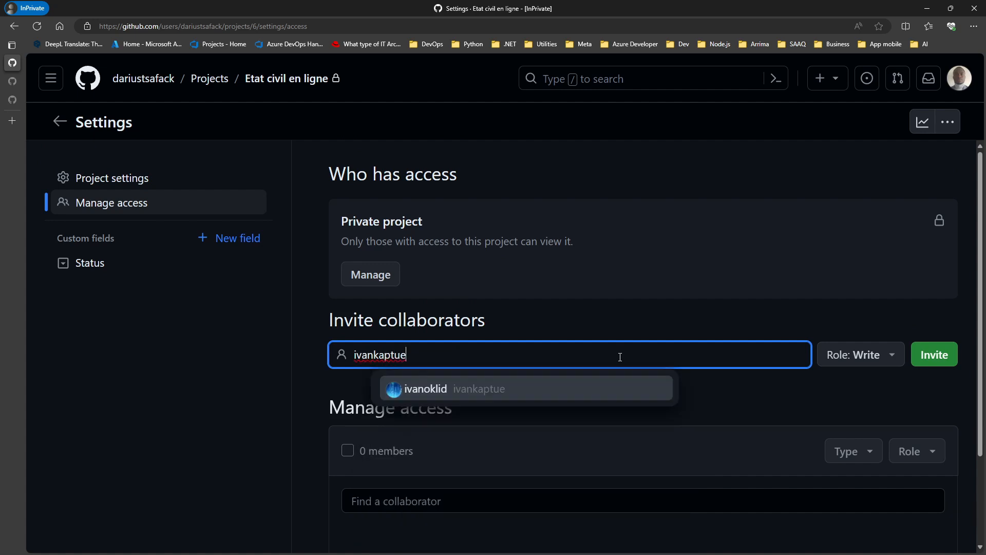
left_click(569, 393)
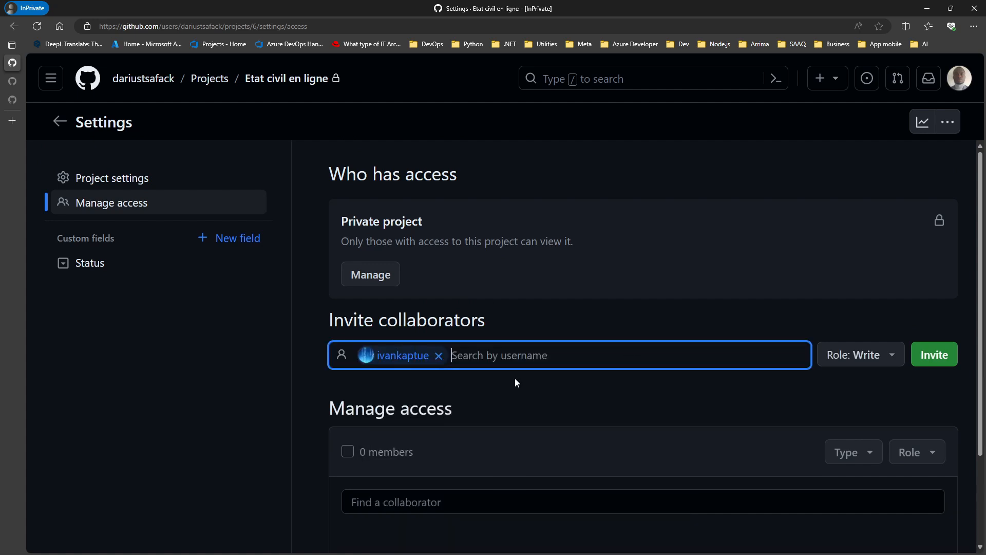
type("shc")
key("BackSpace")
key("BackSpace")
key("BackSpace")
type("c")
key("BackSpace")
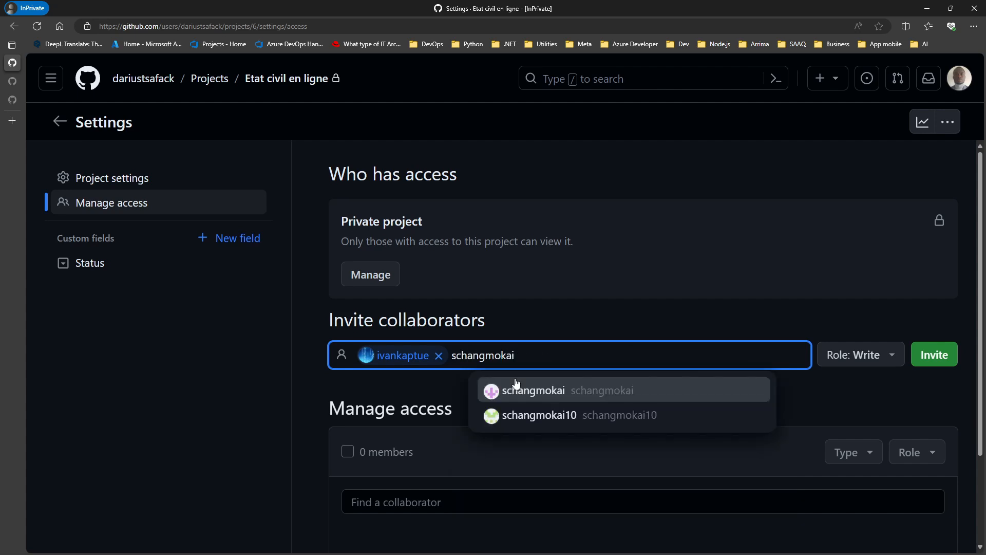
left_click(515, 380)
Step: Add a third collaborator's username and invite all three with the Write role
type("tegus")
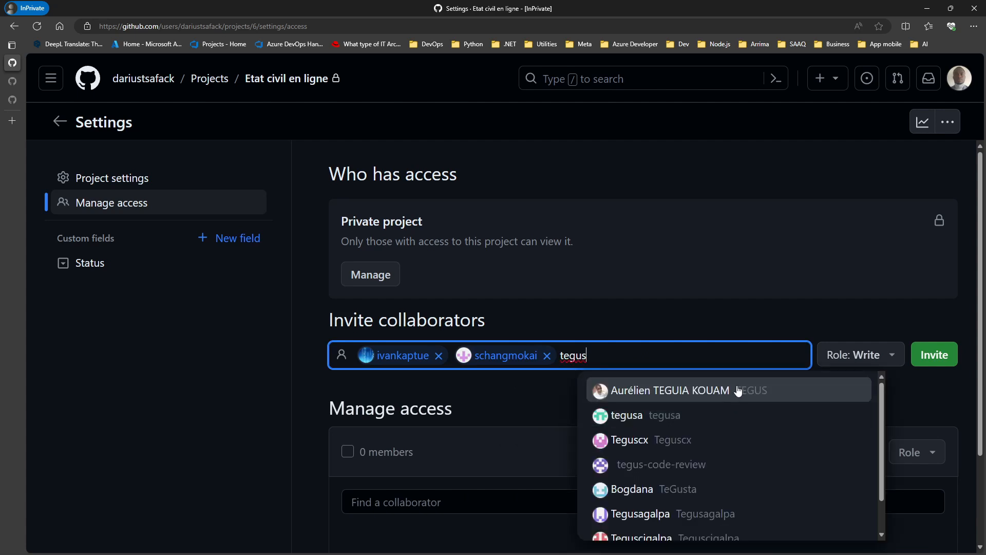
left_click(738, 390)
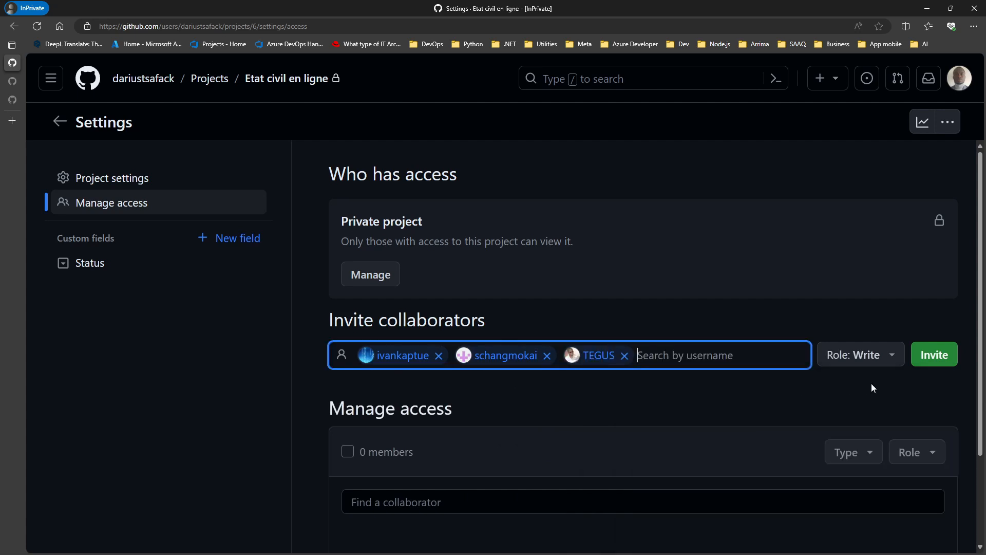
left_click(933, 355)
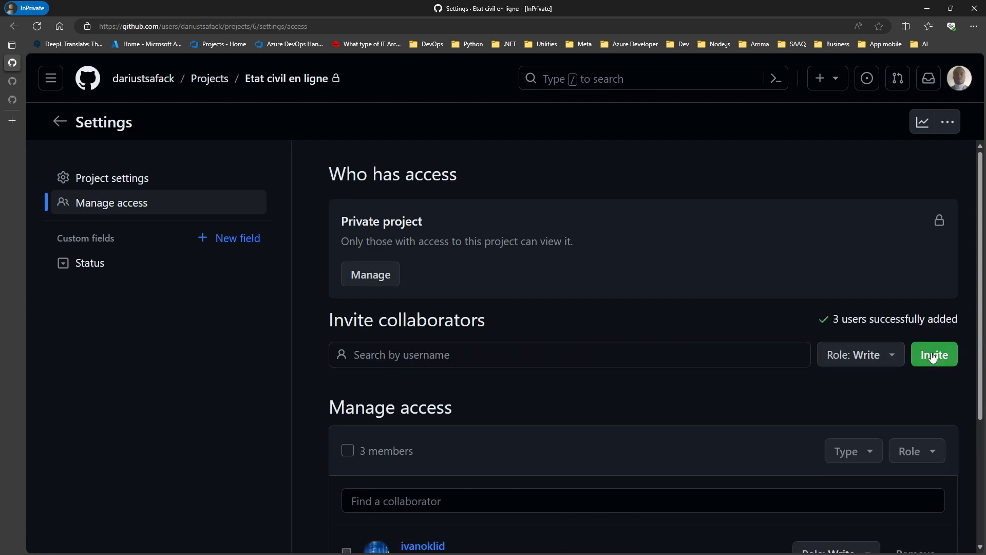
scroll(566, 448, "down", 3)
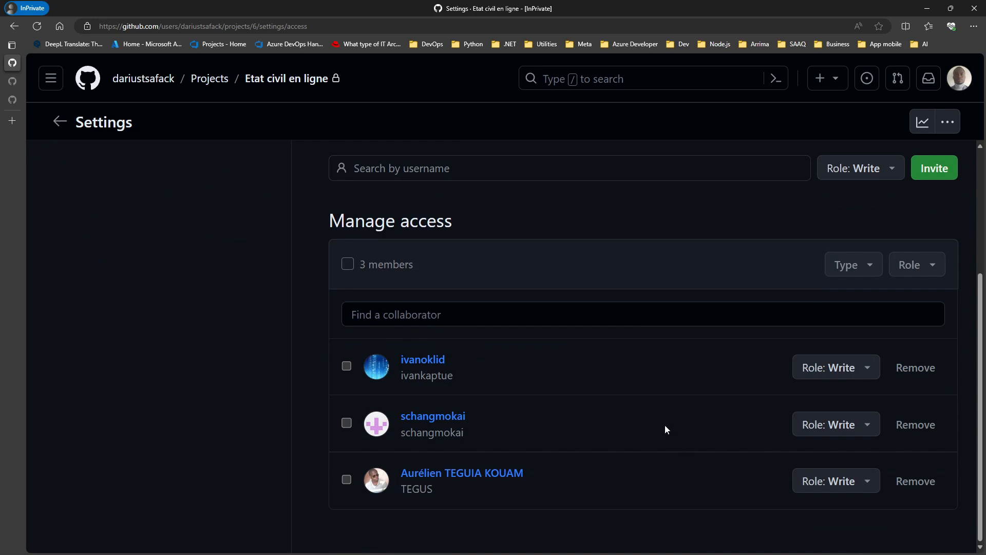
scroll(639, 412, "up", 3)
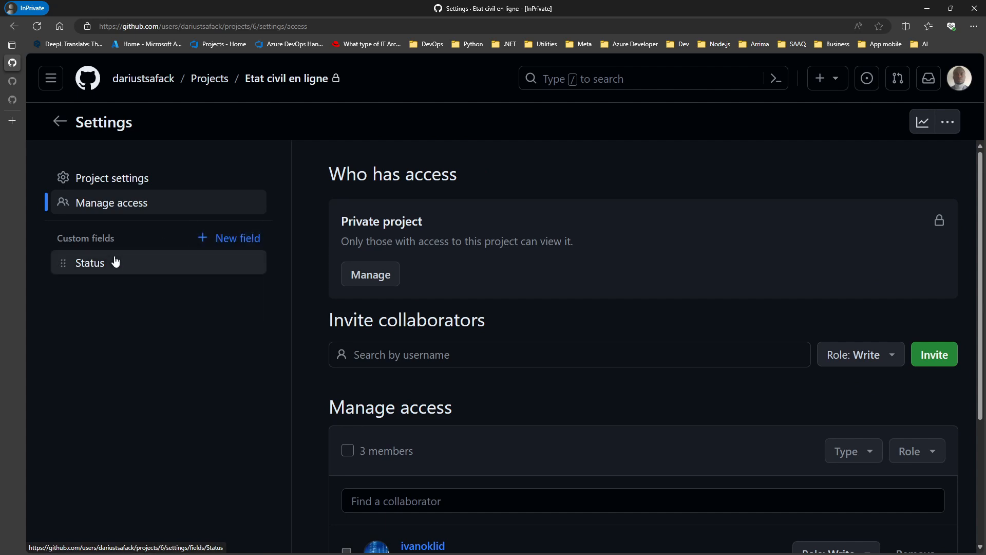
Step: Add a Date-type custom field named Début to the project
left_click_drag(62, 236, 125, 237)
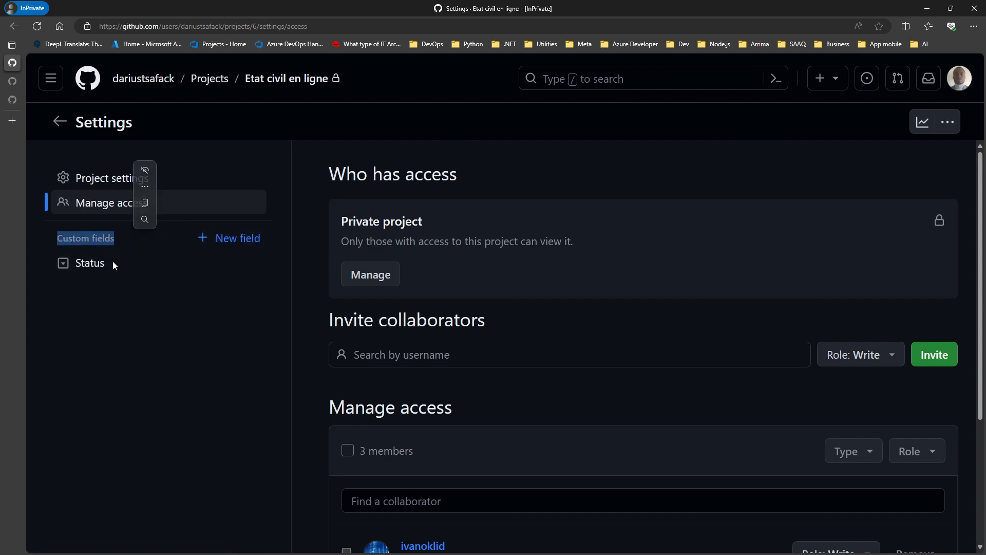
left_click(127, 265)
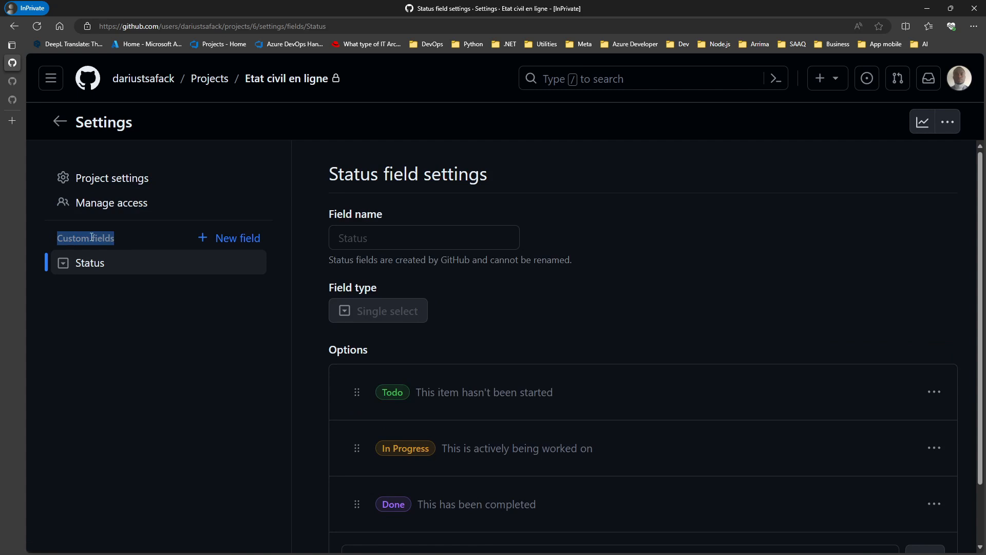
left_click(114, 236)
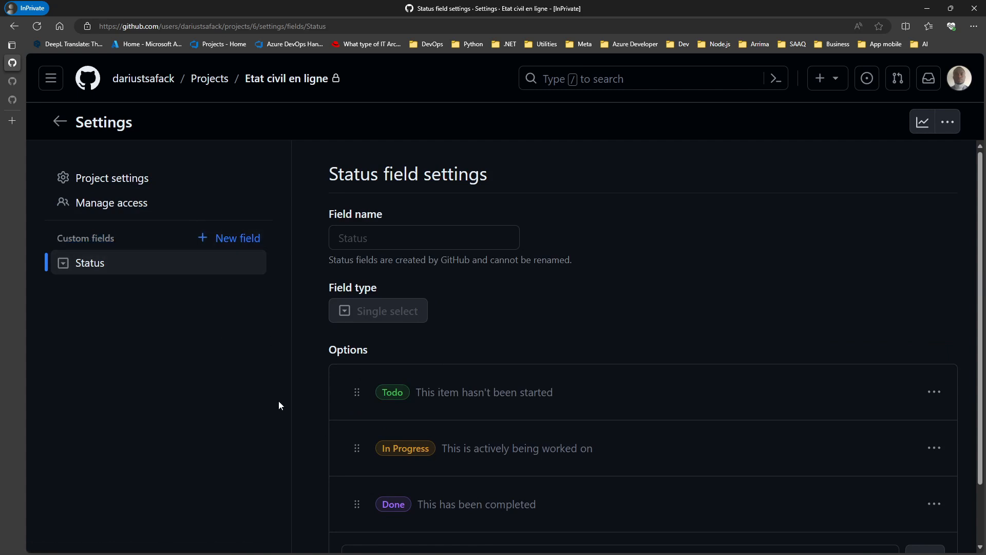
left_click(237, 240)
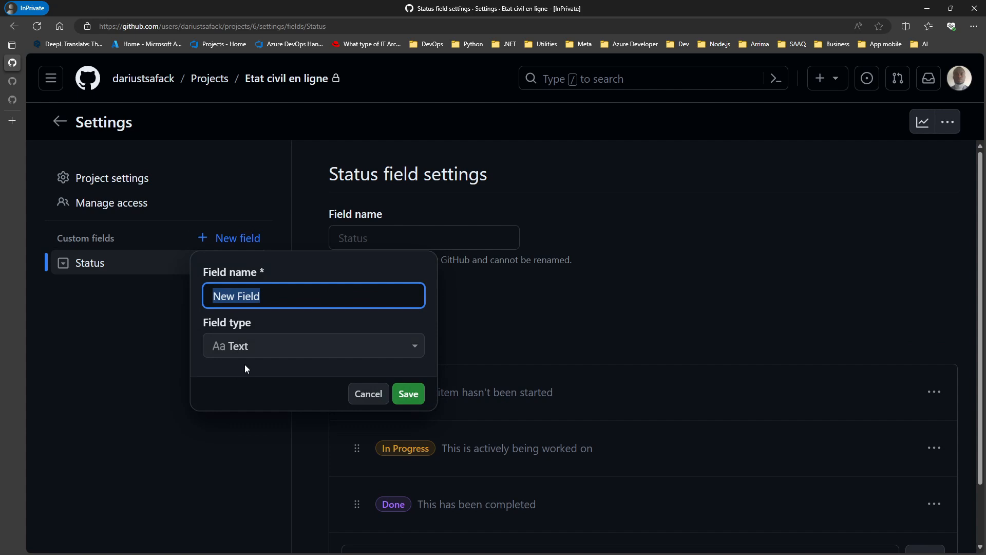
type("Début")
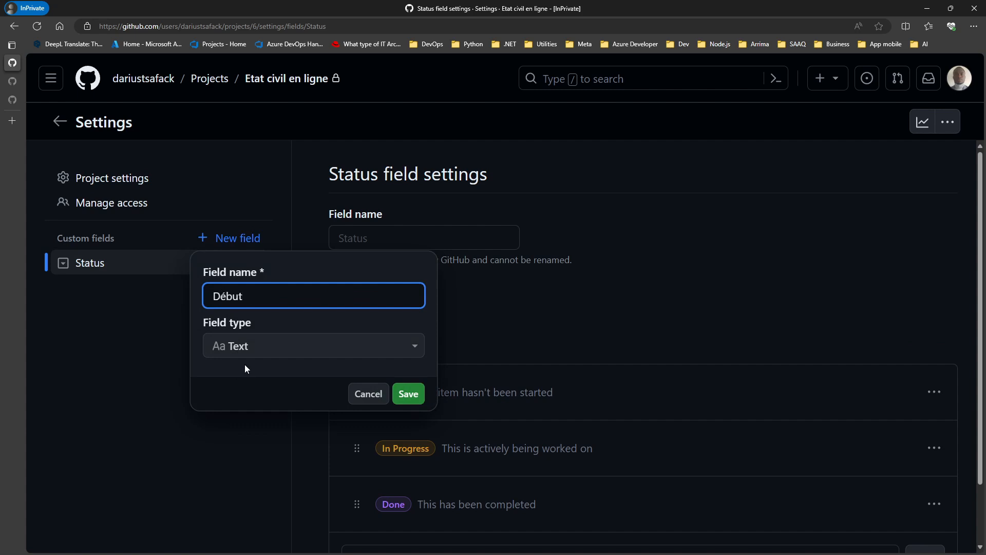
left_click(286, 344)
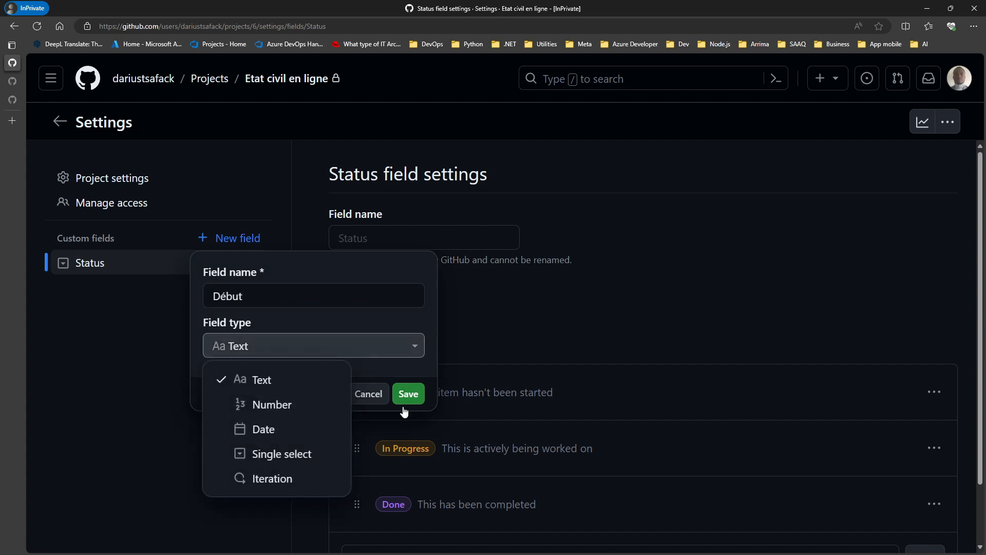
left_click(277, 436)
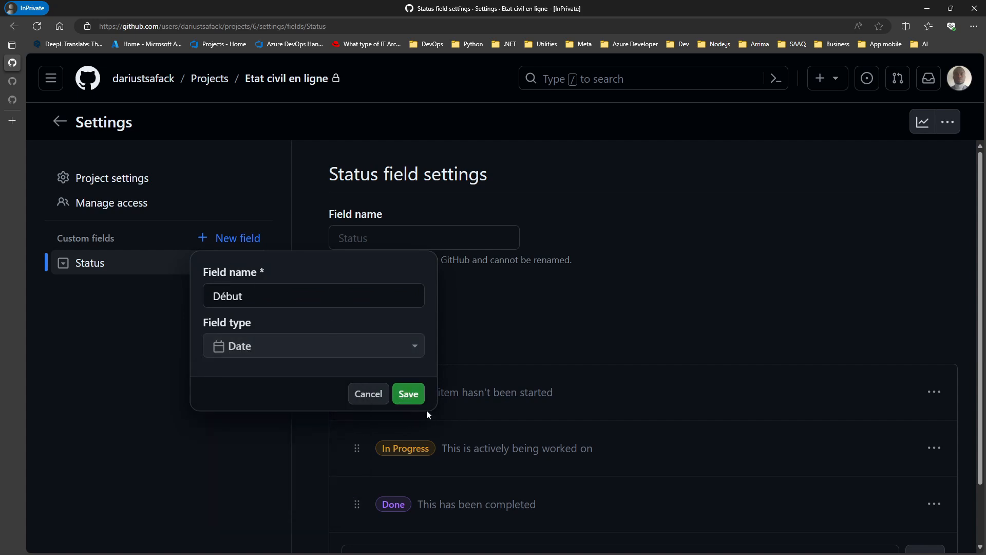
left_click(408, 394)
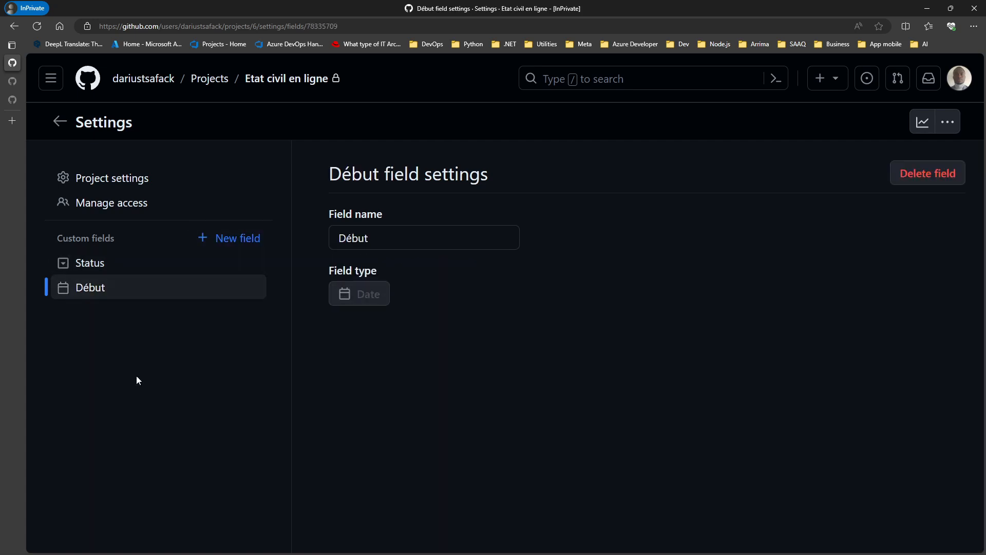
Step: Add a second Date-type custom field named Fin
left_click(190, 262)
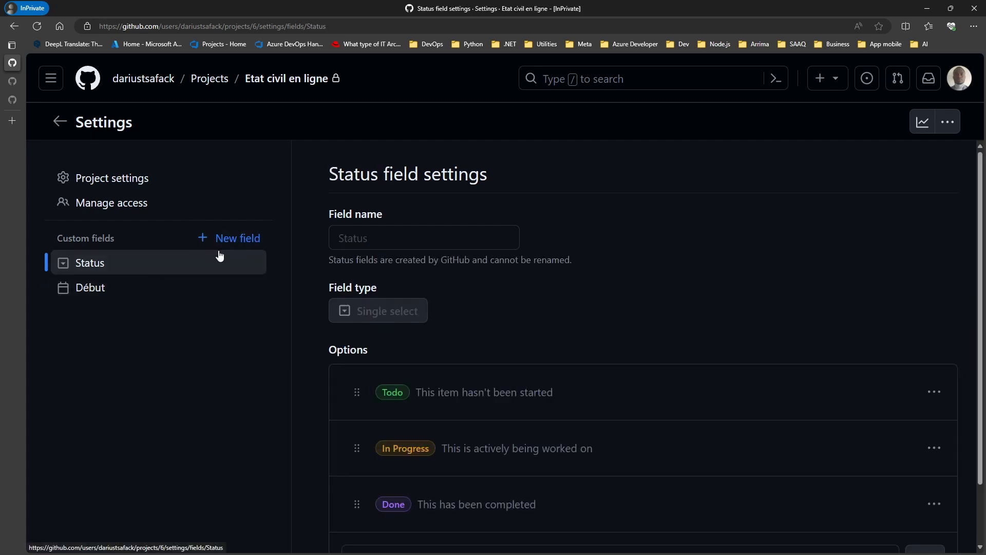
left_click(245, 240)
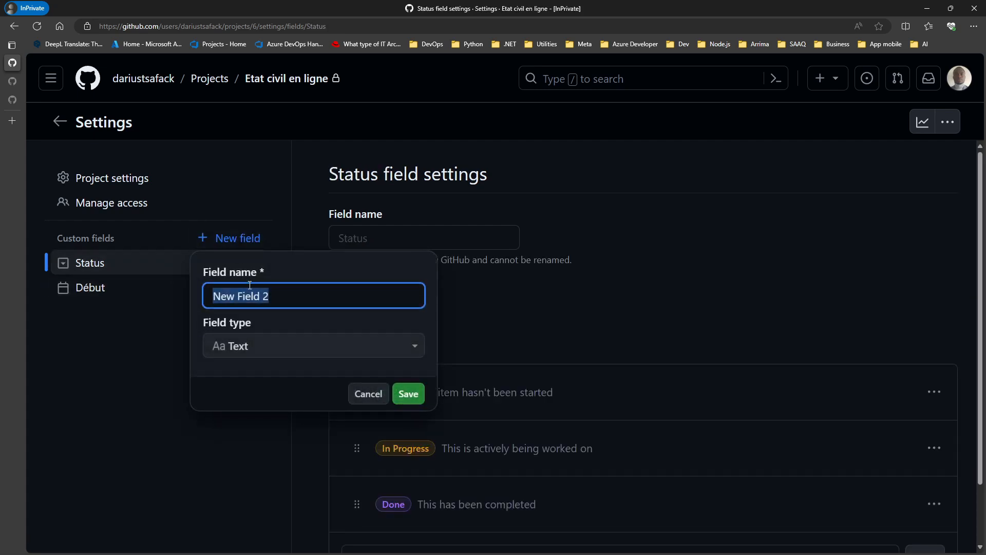
type("Fin")
left_click(318, 350)
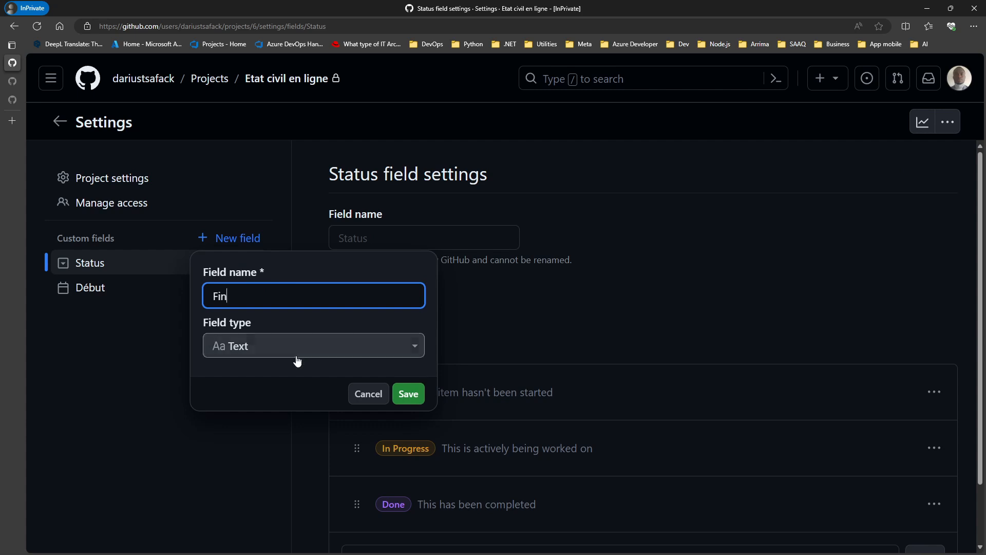
left_click(249, 429)
left_click(408, 394)
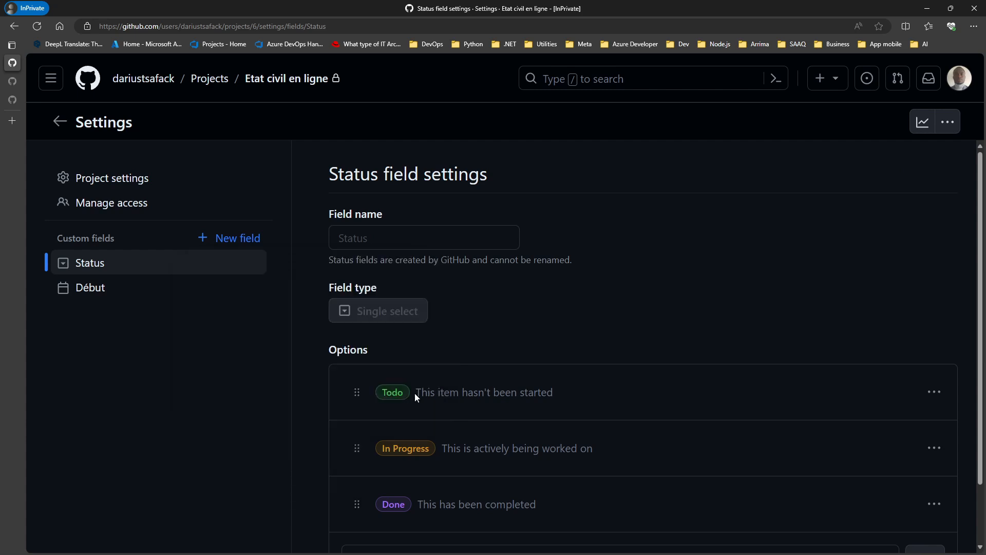
left_click(154, 285)
left_click(242, 240)
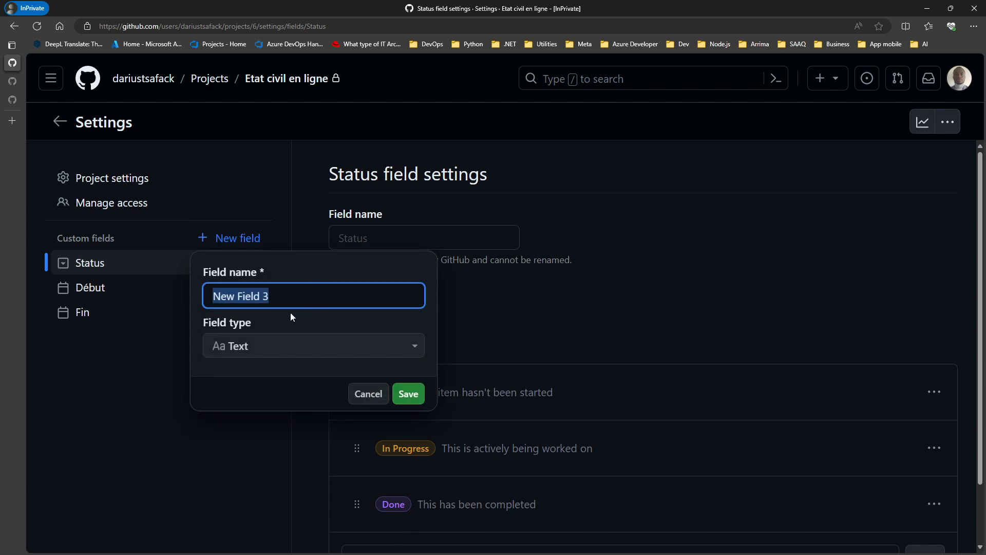
Step: Create an Iteration-type field named Itération with 2-week iterations starting Feb 17
type("Inte")
key("BackSpace")
key("BackSpace")
key("BackSpace")
type("tération")
left_click(280, 345)
left_click(270, 478)
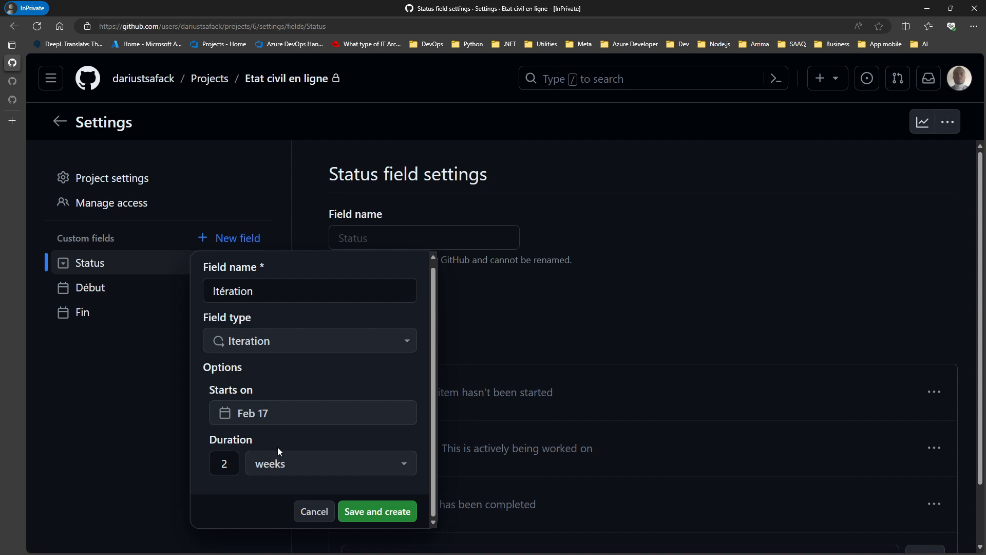
left_click(378, 512)
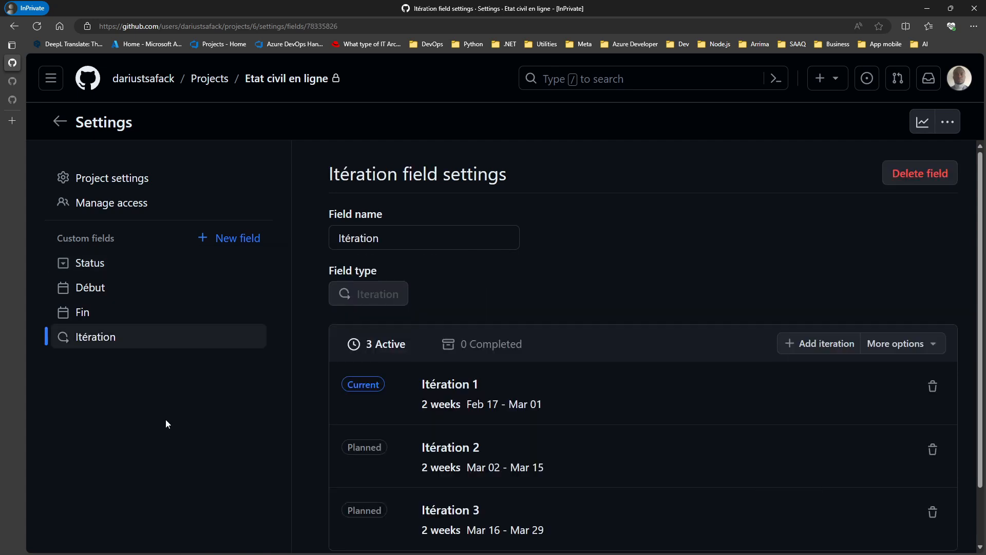
Step: Add a fourth and a fifth iteration to Itération, then delete both
scroll(656, 408, "down", 2)
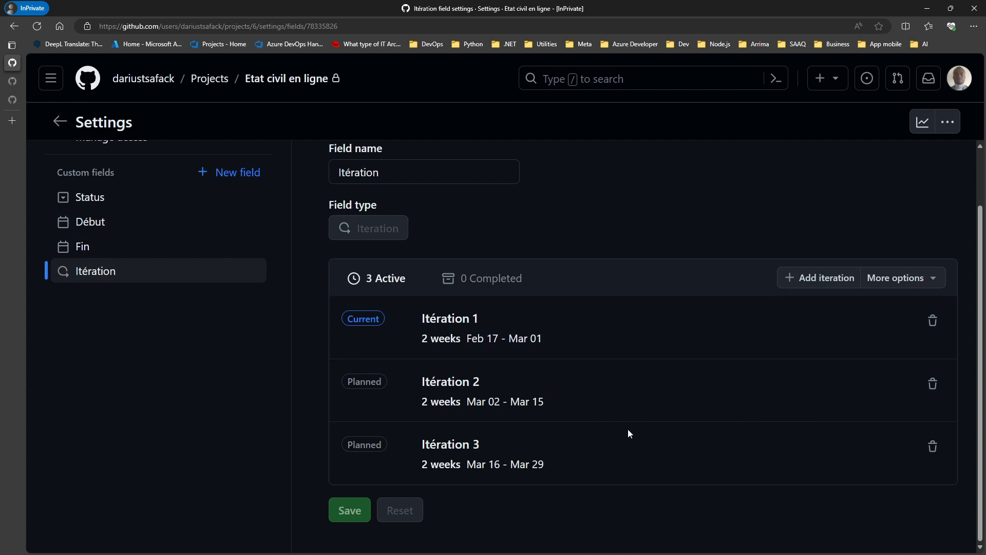
left_click(822, 278)
scroll(781, 390, "down", 1)
left_click(817, 216)
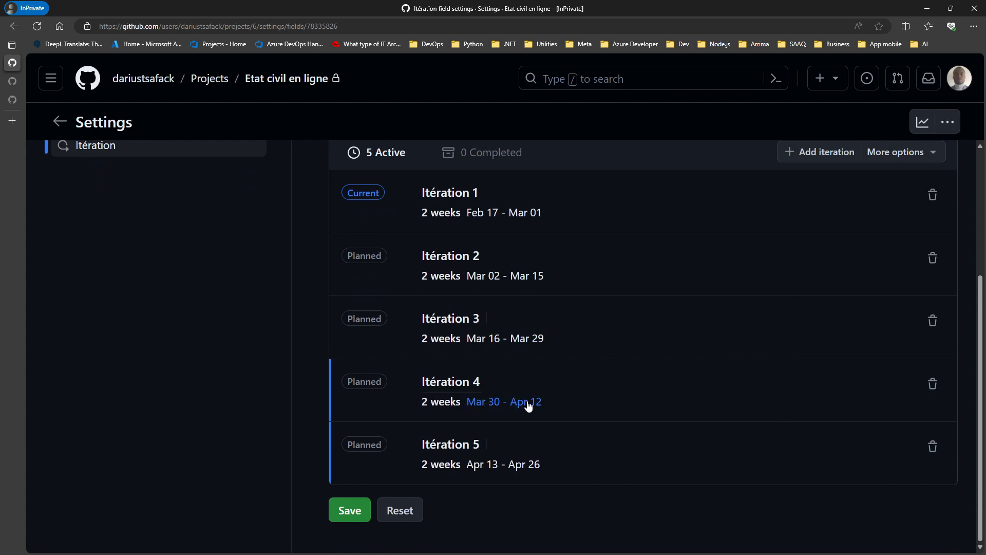
left_click(933, 446)
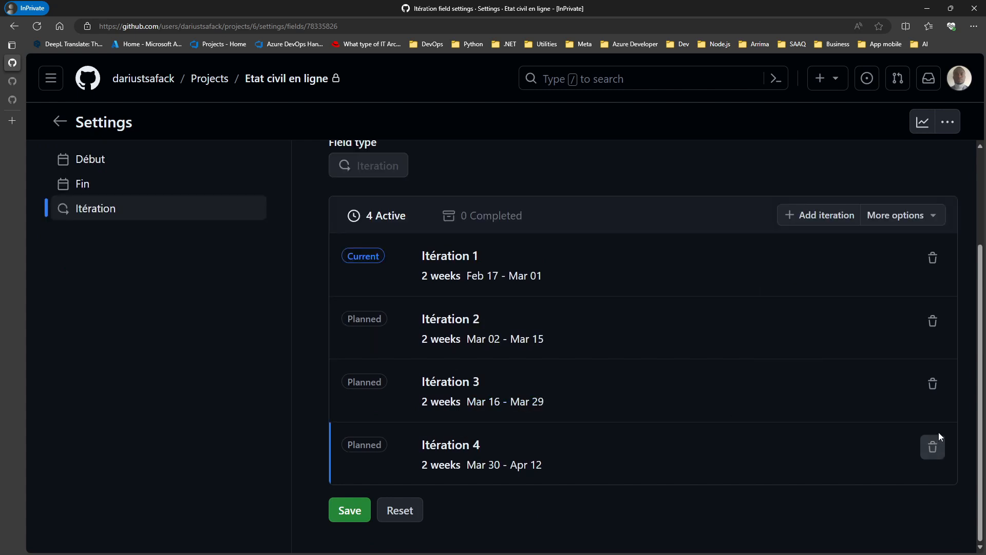
left_click(933, 452)
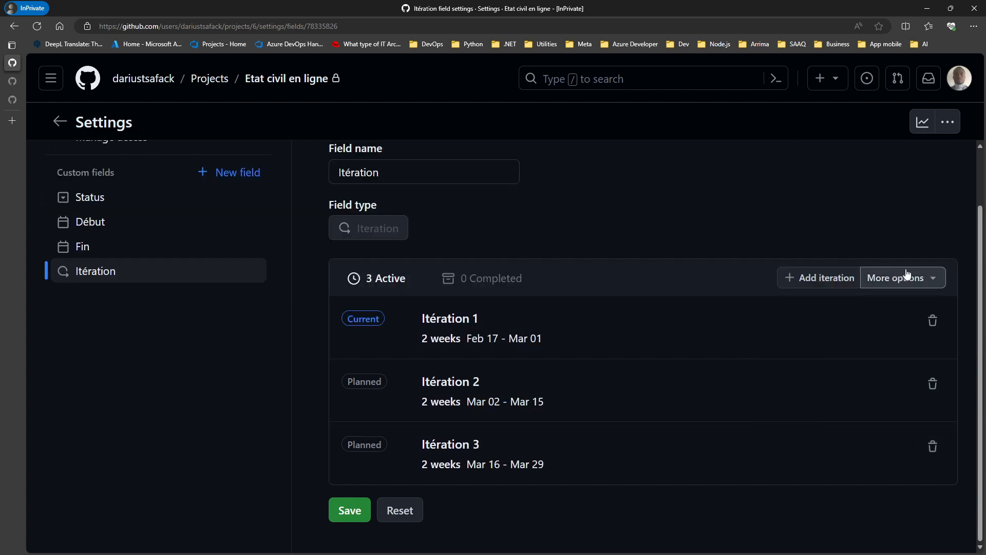
Step: Add an iteration after a break starting Apr 23 with a duration in days, then delete it
left_click(922, 278)
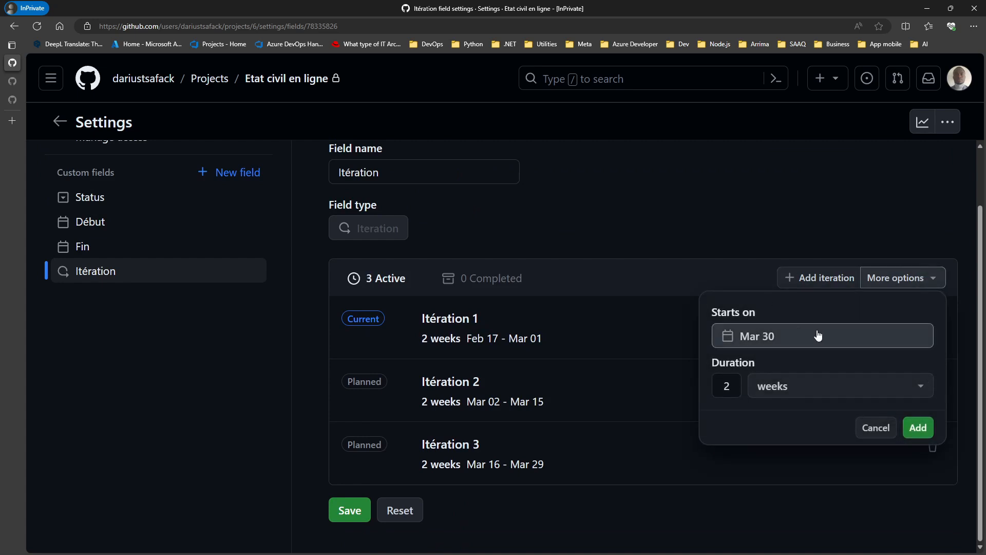
left_click(787, 342)
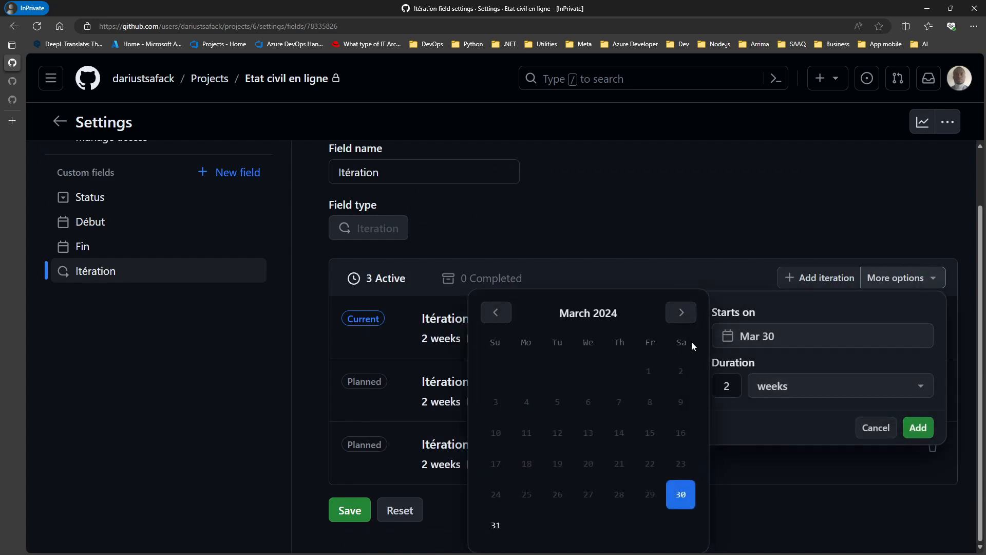
left_click(681, 312)
left_click(549, 465)
left_click(806, 390)
left_click(808, 418)
left_click(918, 428)
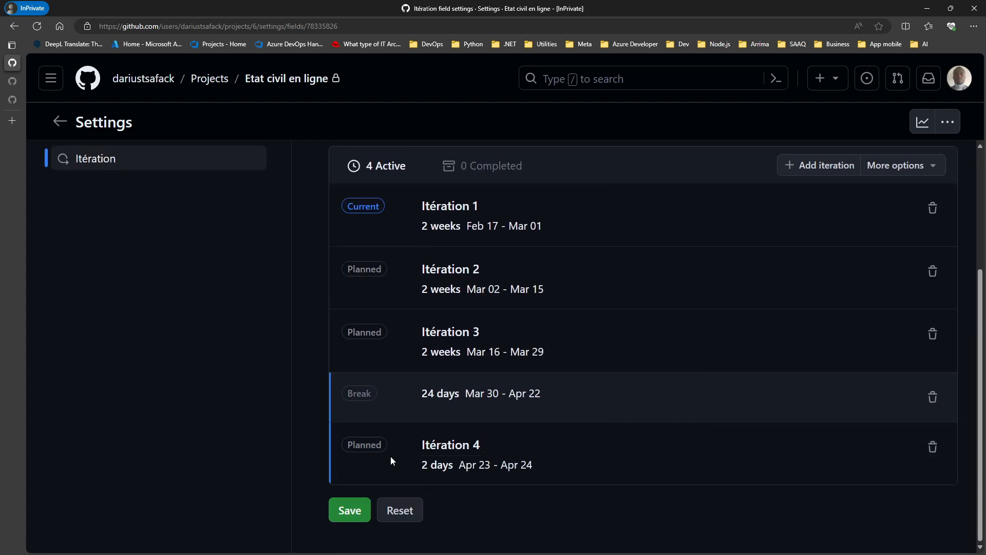
left_click(932, 447)
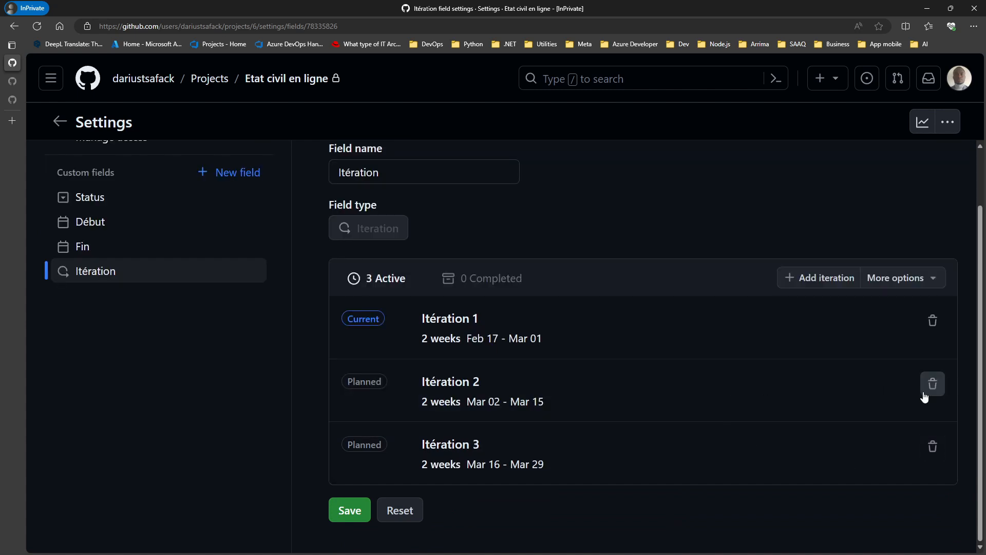
Step: Save the Itération field with three iterations and return to the project table
left_click(362, 512)
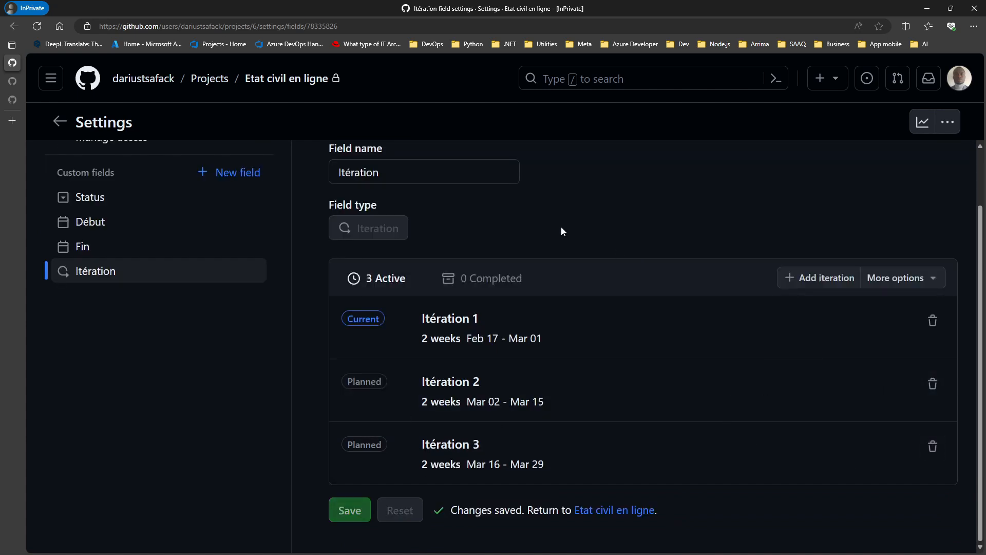
scroll(560, 231, "up", 2)
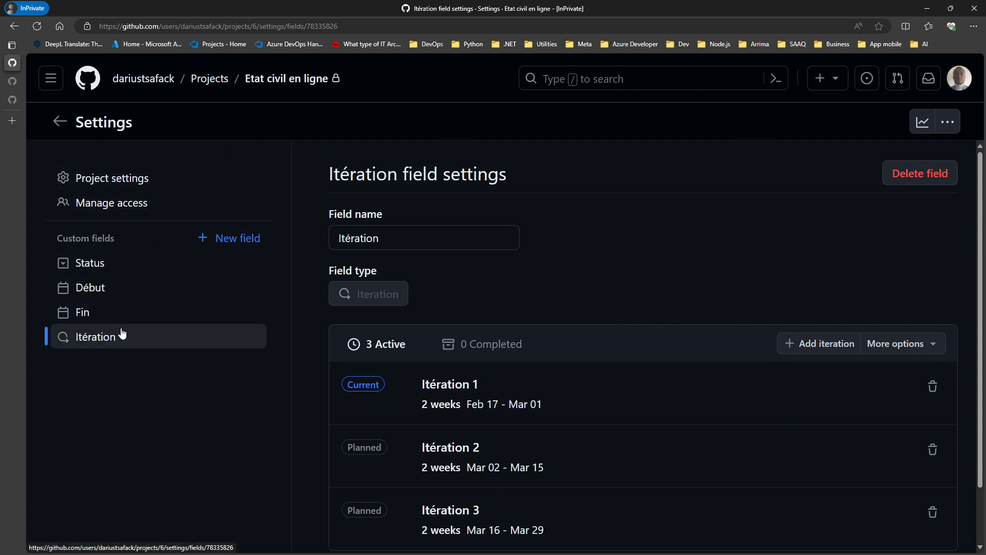
left_click(61, 121)
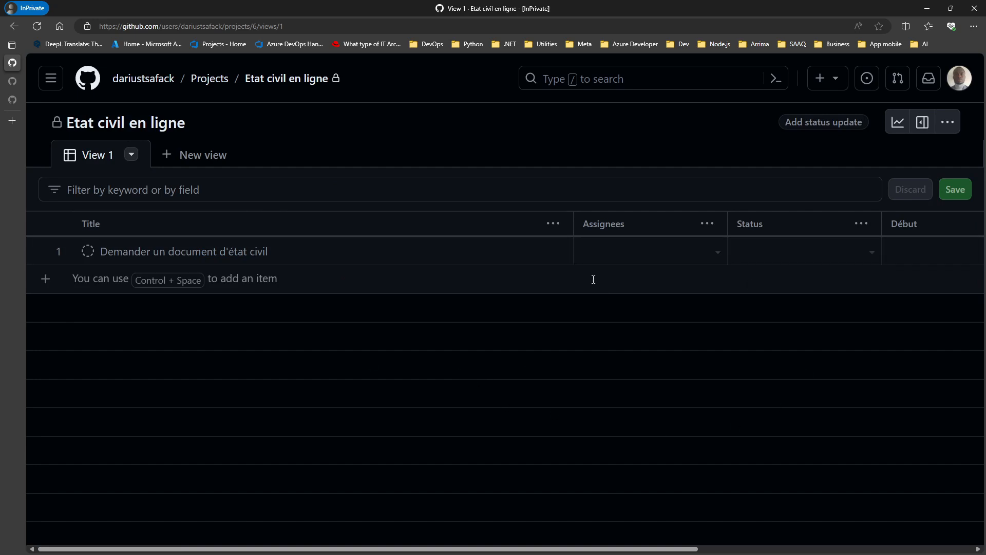
Step: Narrow the Title column and scroll the table sideways
left_click_drag(573, 231, 455, 233)
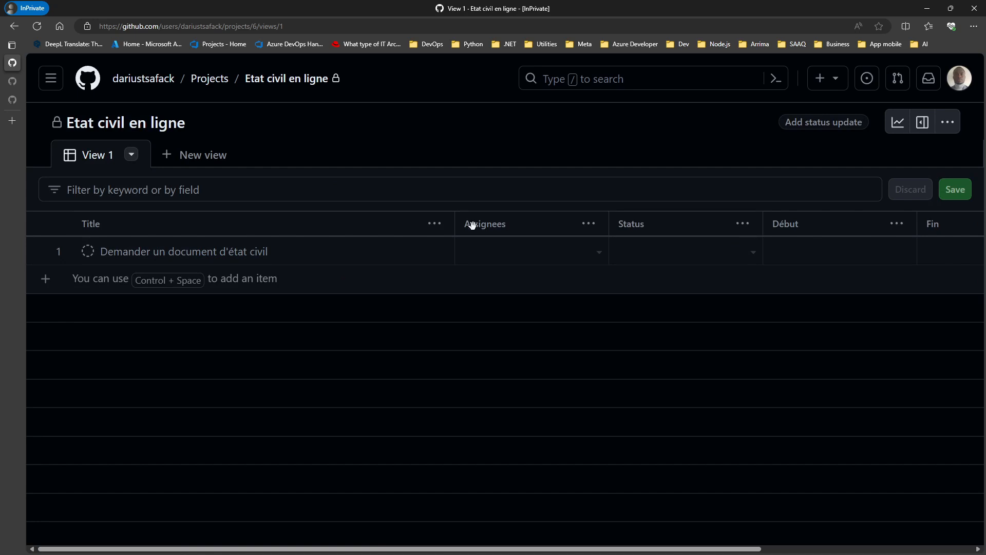
left_click_drag(455, 231, 385, 230)
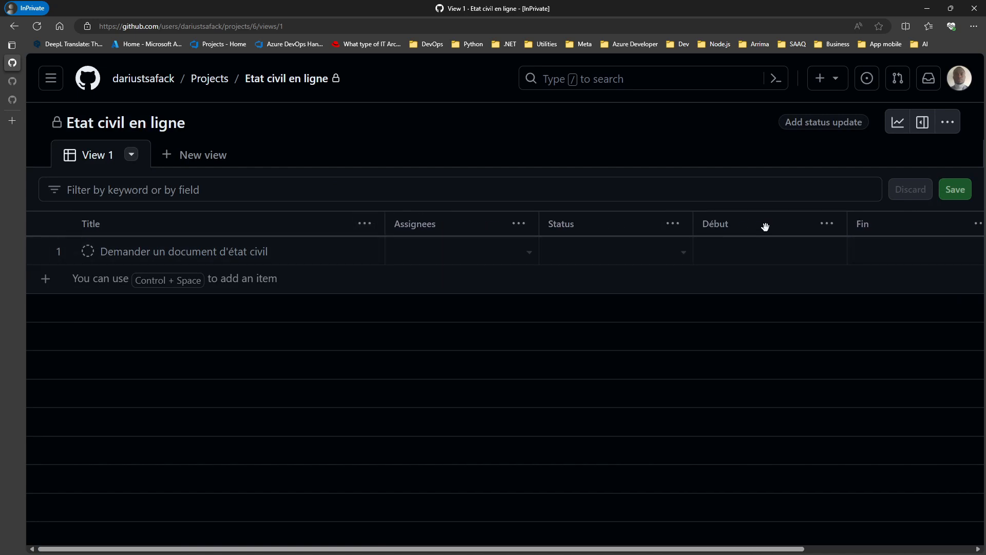
left_click_drag(811, 548, 957, 548)
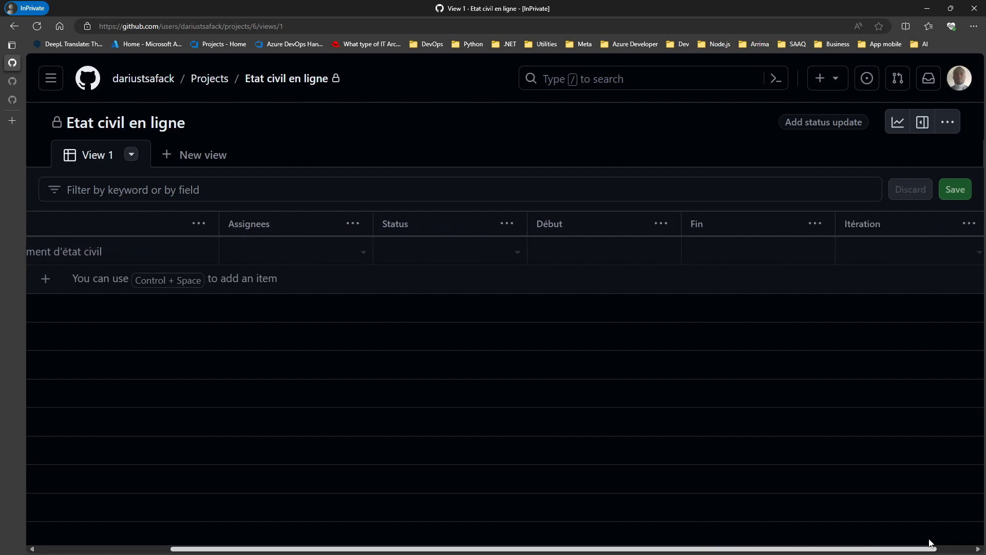
left_click_drag(738, 548, 528, 528)
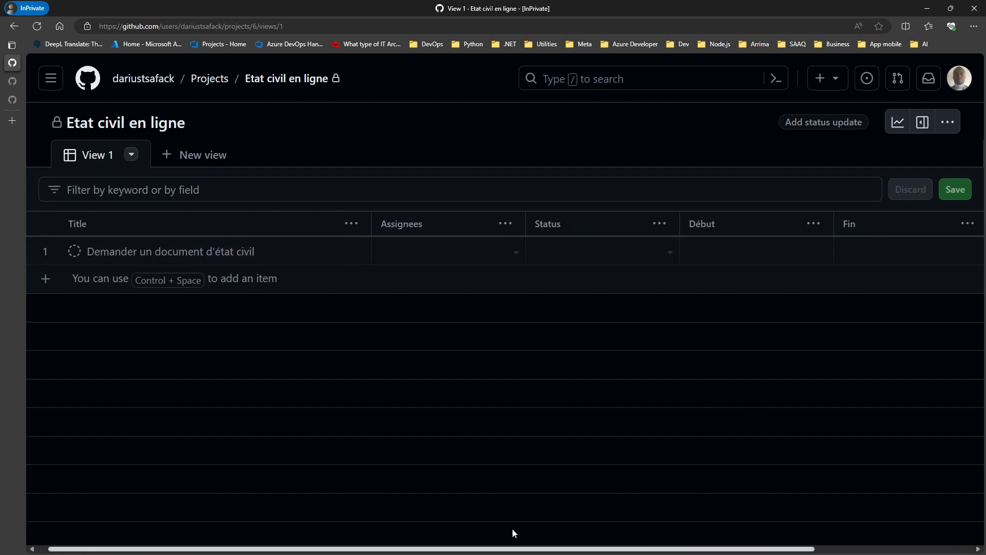
Step: Check row 1's Status values without choosing one, ending with the project menu open
left_click(948, 121)
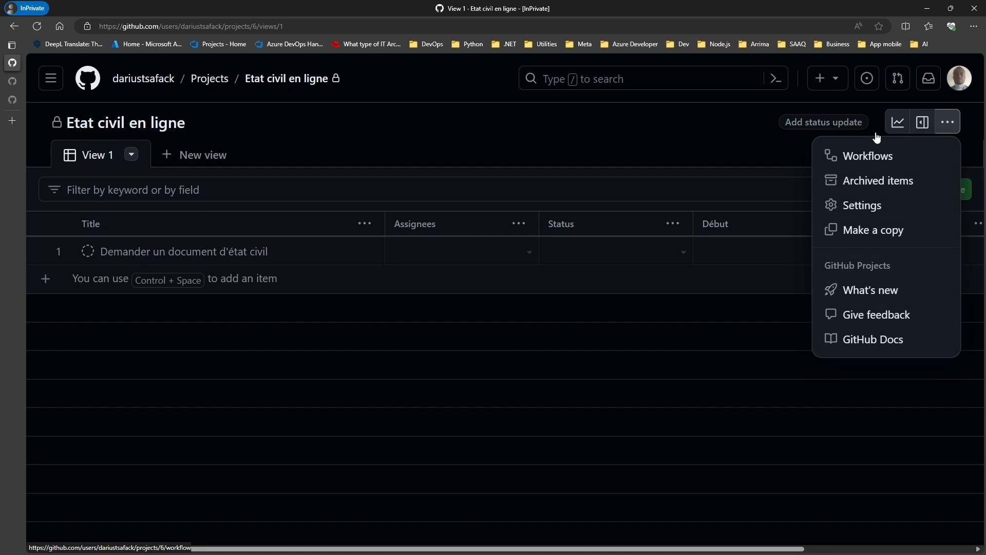
left_click(724, 129)
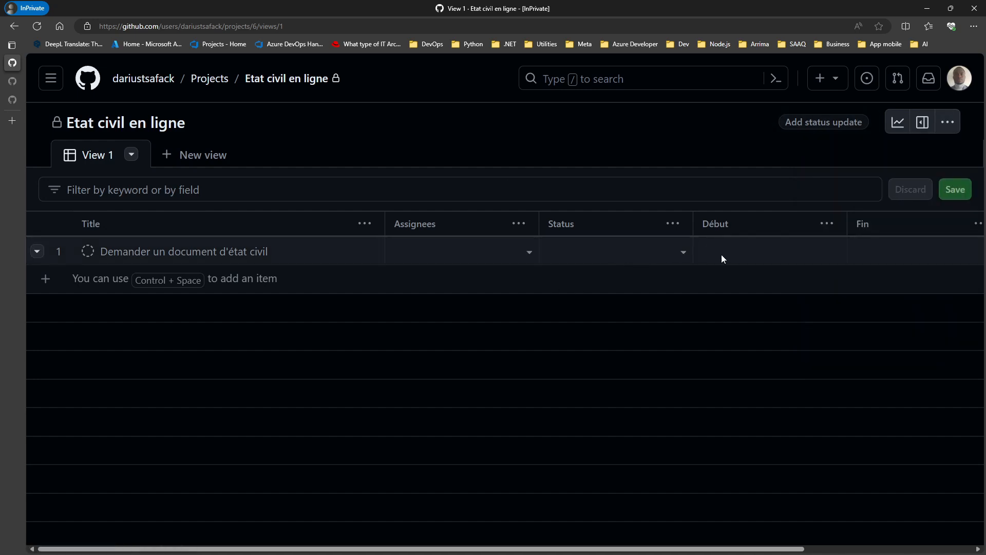
left_click(606, 256)
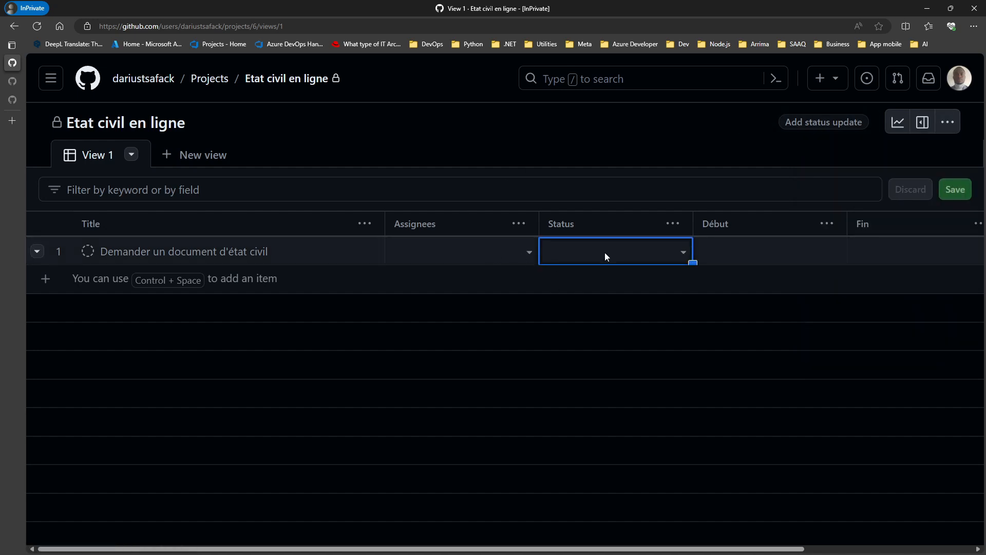
left_click(685, 254)
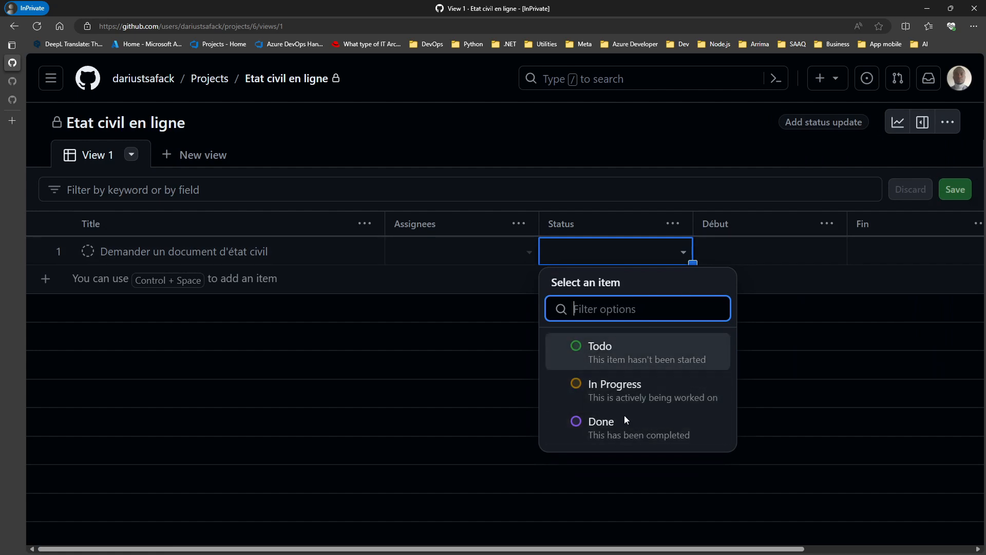
left_click(761, 259)
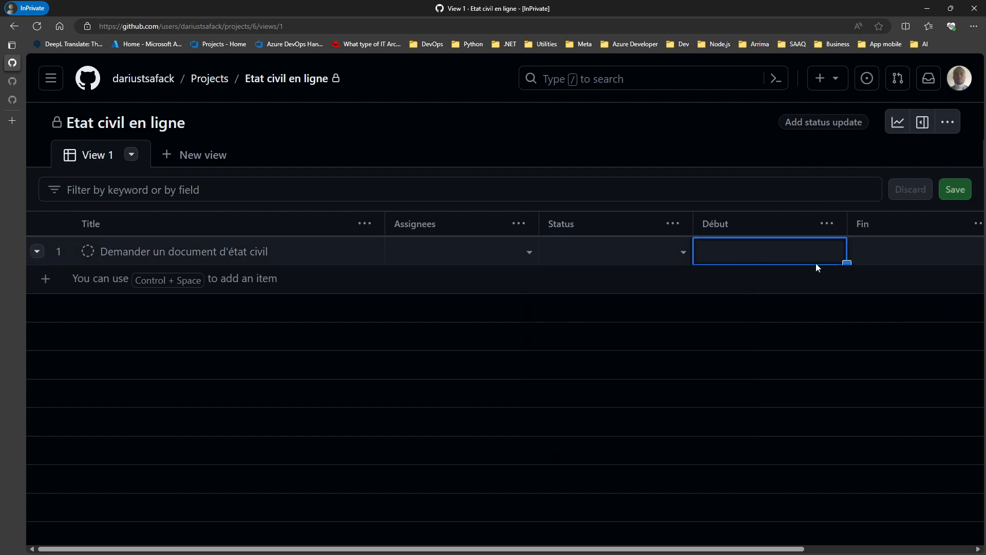
left_click(947, 122)
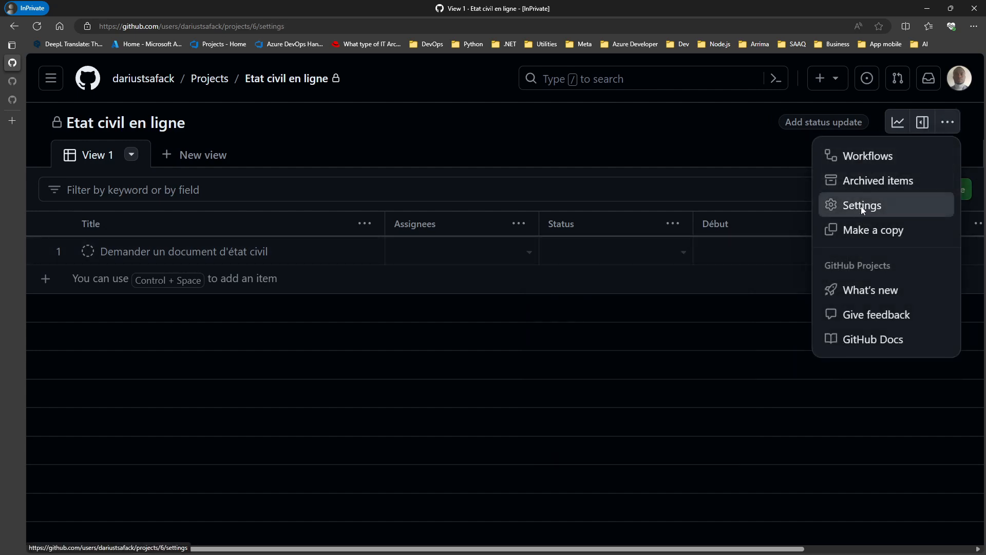
Step: Add a 'Product backlog' option to the Status field in project settings
left_click(864, 211)
left_click(122, 268)
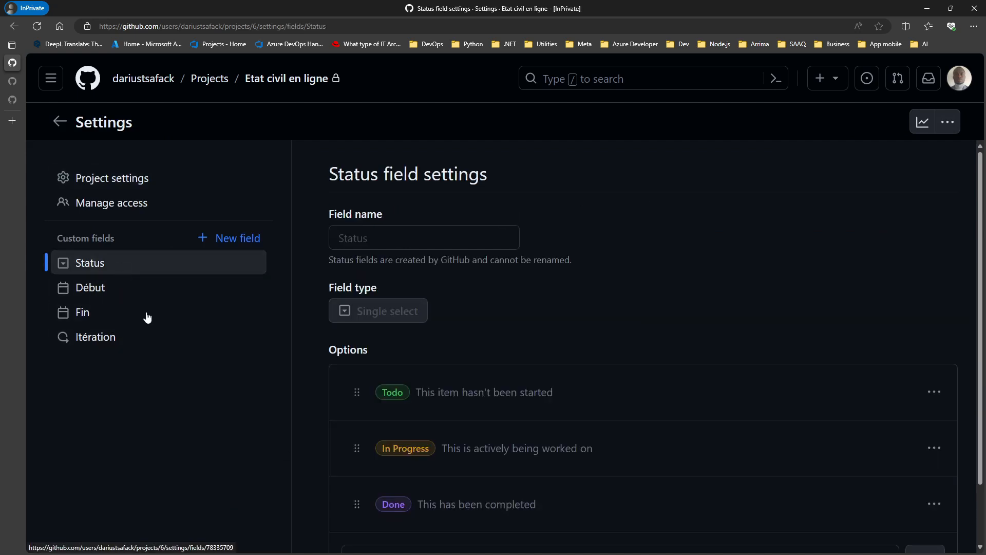
scroll(508, 360, "down", 2)
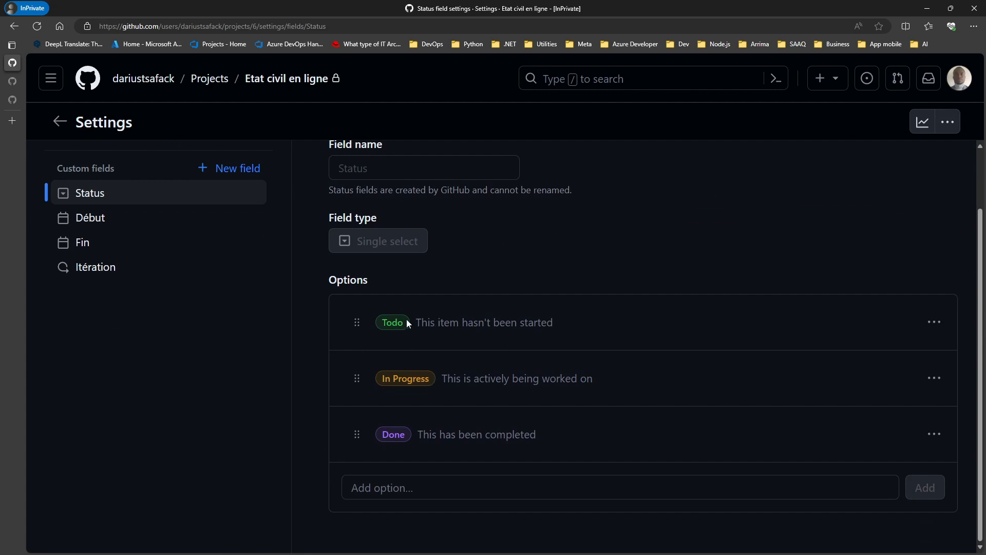
left_click(415, 490)
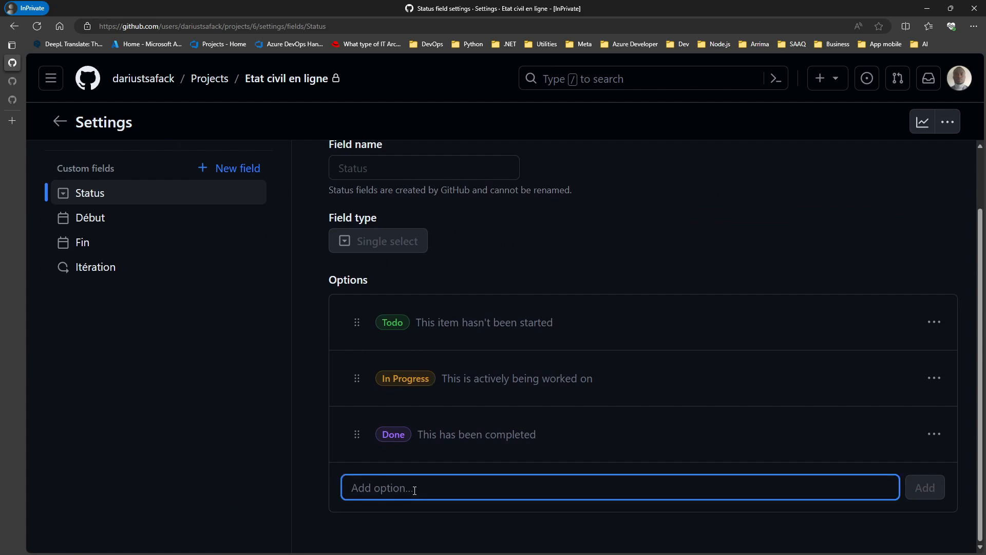
type("Back")
key("BackSpace")
key("BackSpace")
key("BackSpace")
key("BackSpace")
type("Product backlog")
left_click(915, 487)
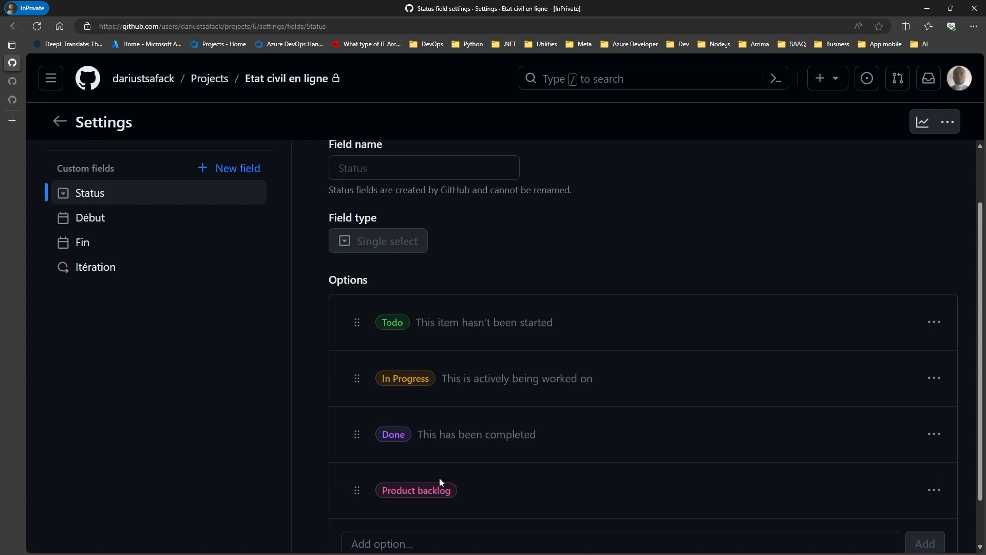
Step: Move Product backlog to the top of the options and make it blue
left_click_drag(360, 502, 359, 336)
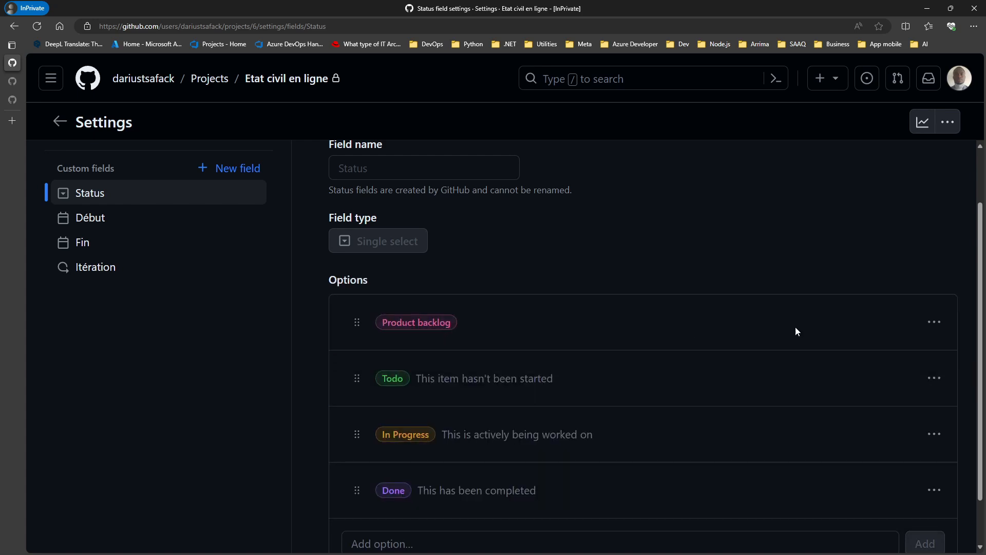
left_click(934, 323)
left_click(881, 356)
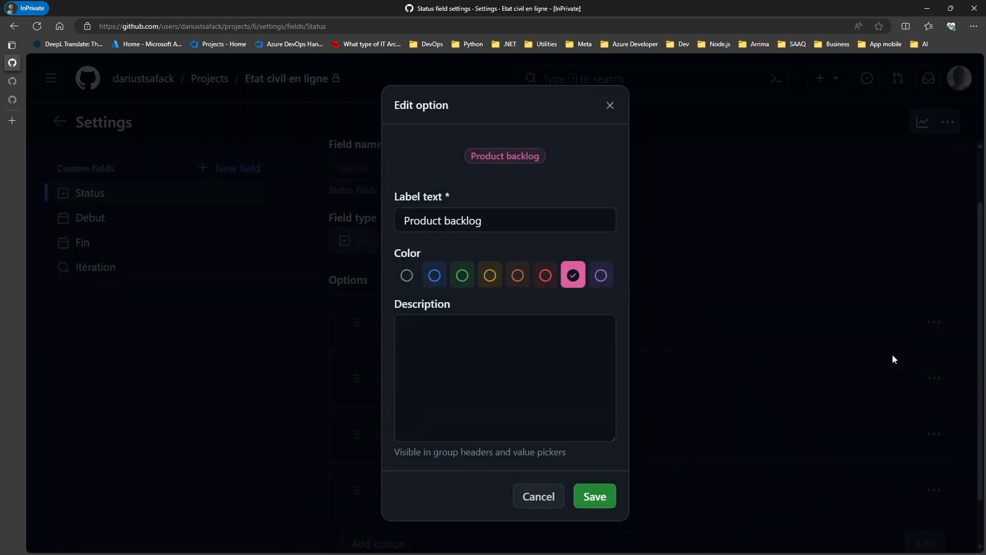
left_click(434, 275)
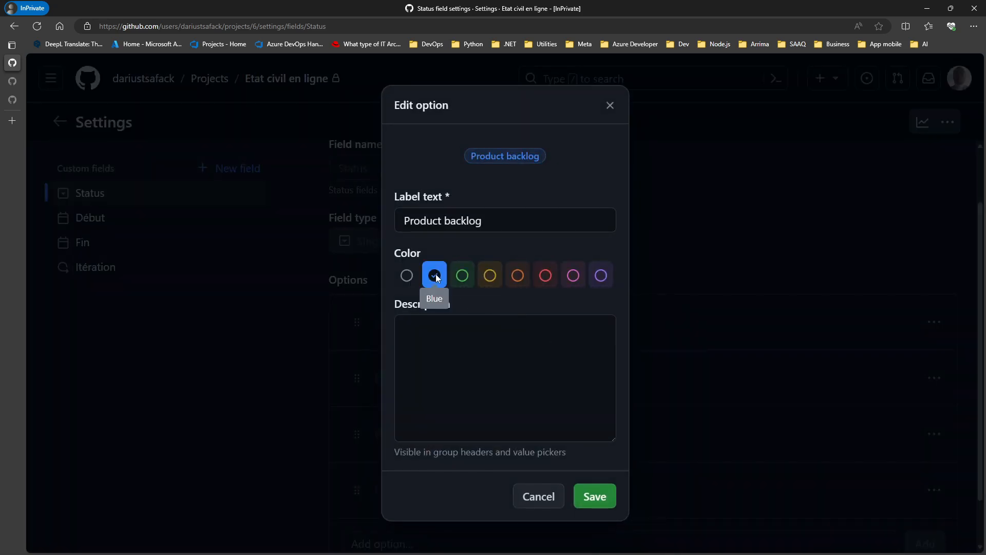
left_click(596, 496)
scroll(667, 334, "down", 2)
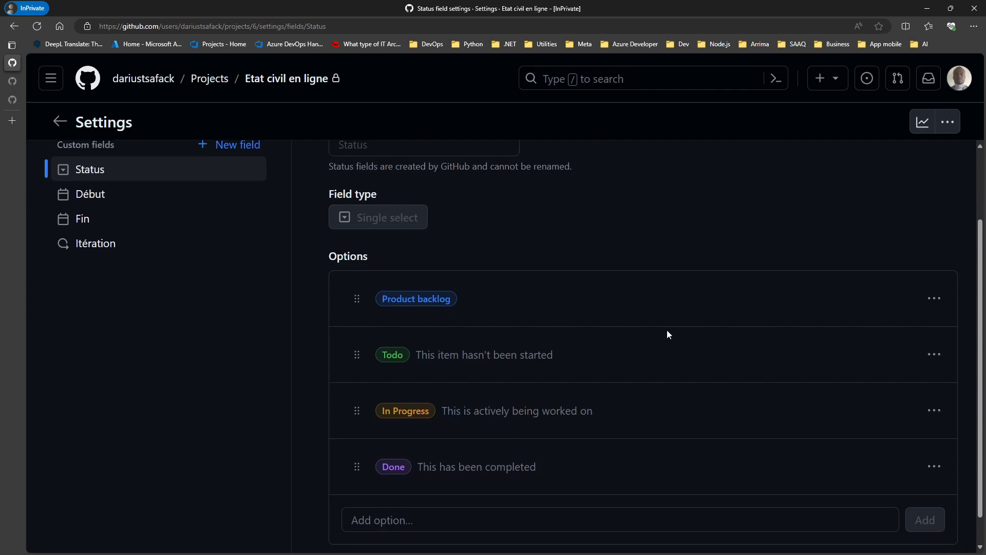
Step: Return to the table and set 'Demander un document d'état civil' to Product backlog
scroll(622, 245, "up", 3)
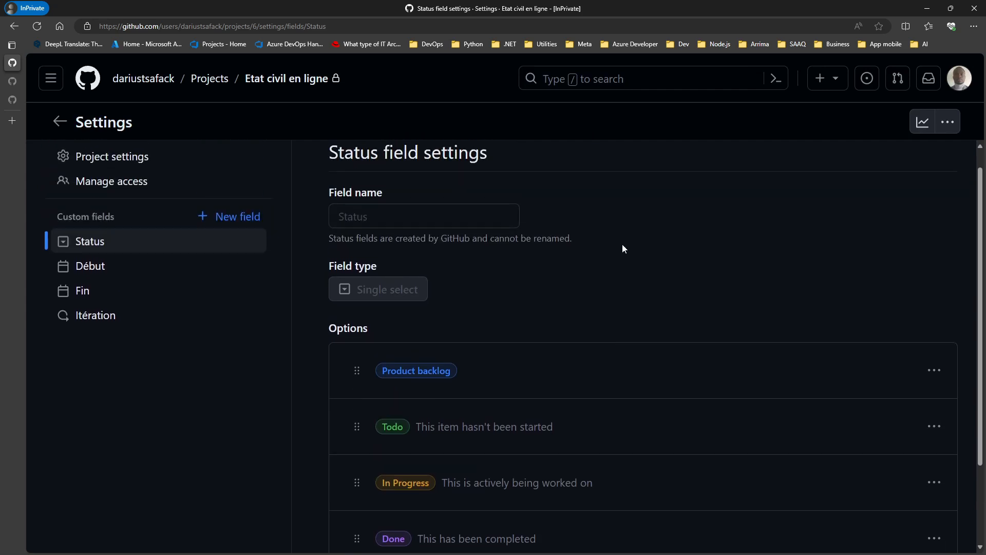
left_click(60, 121)
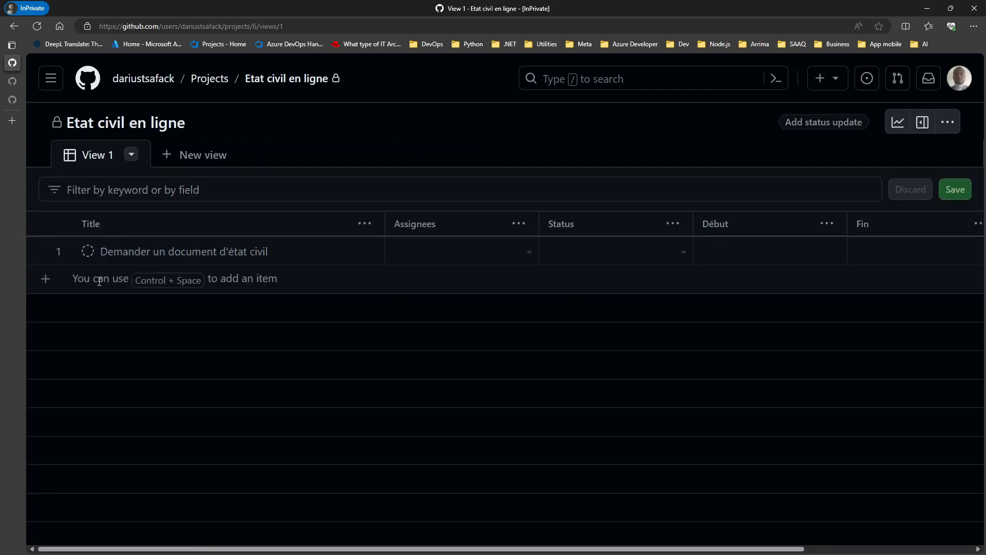
left_click(674, 250)
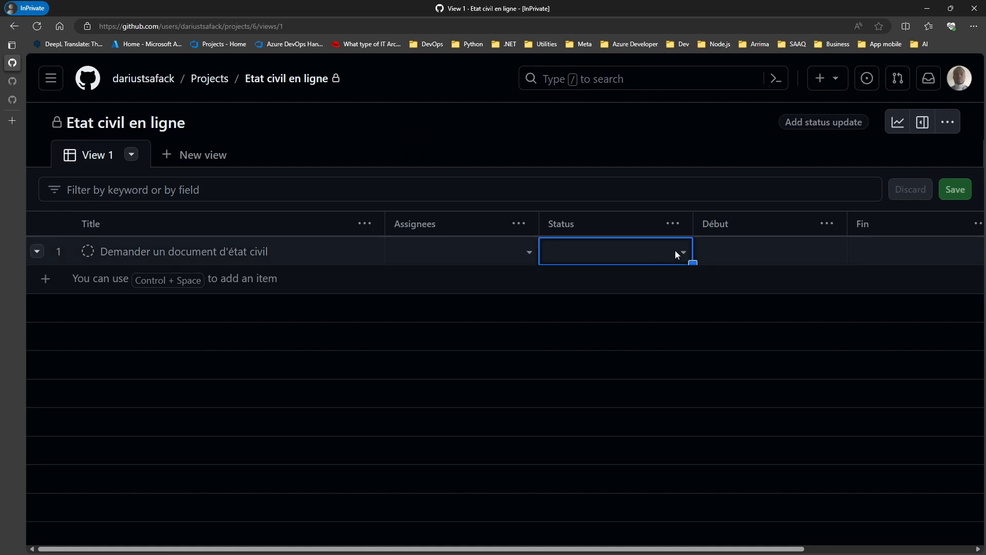
left_click(682, 252)
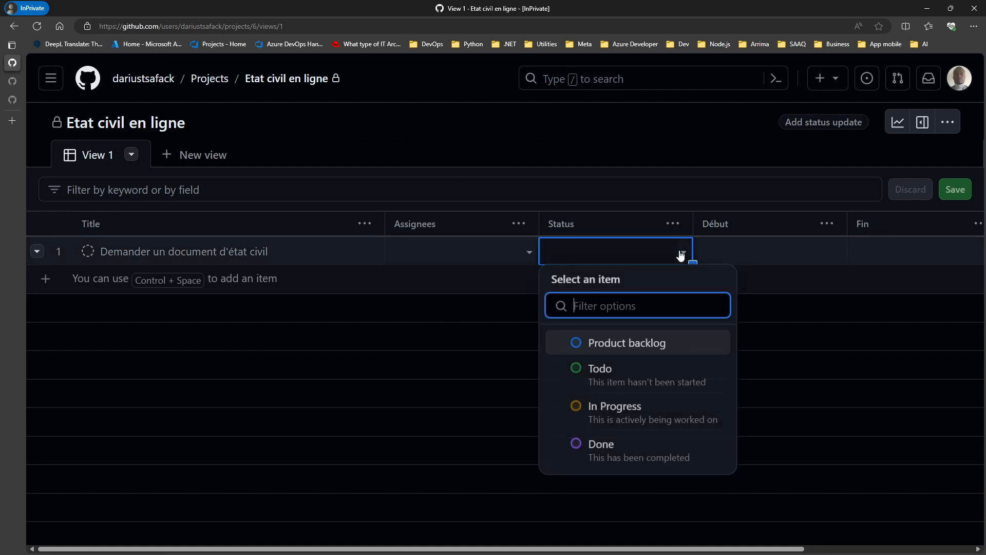
left_click(616, 346)
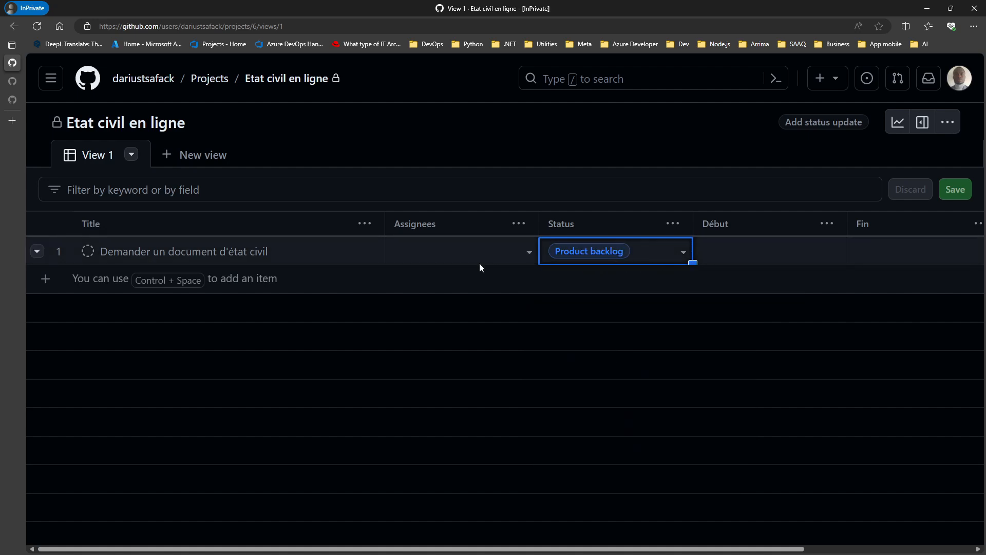
Step: Switch View 1 to Board layout and start a new item under Product backlog
left_click(132, 155)
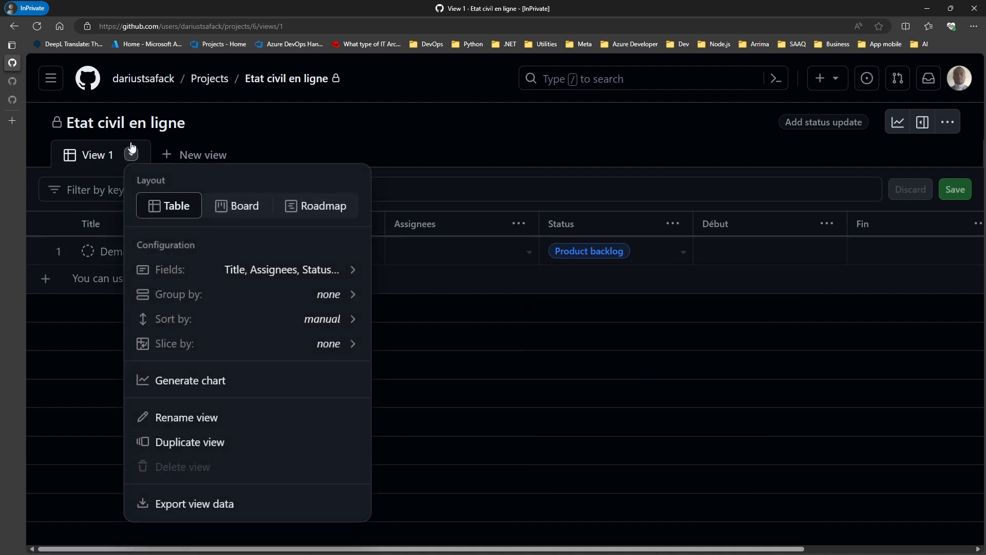
left_click(239, 203)
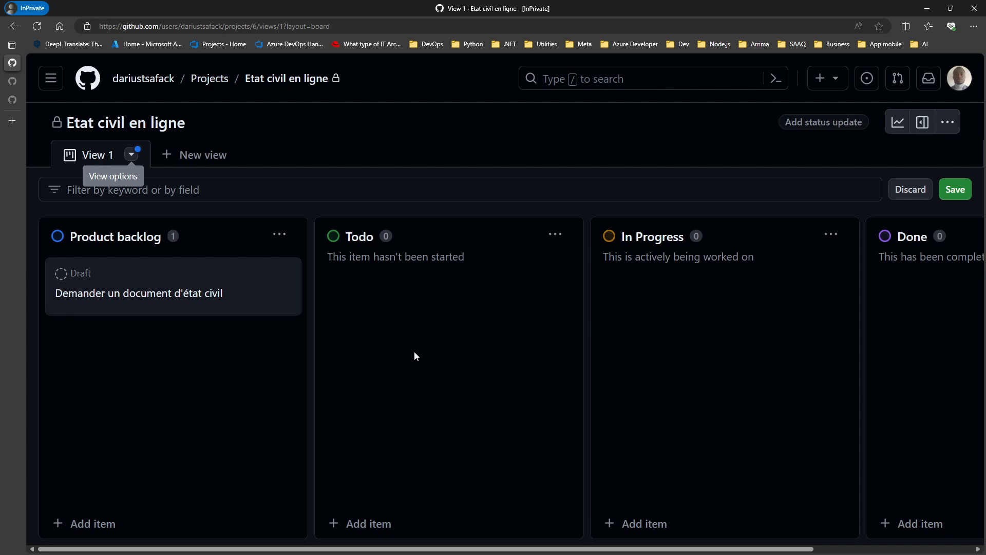
left_click(97, 527)
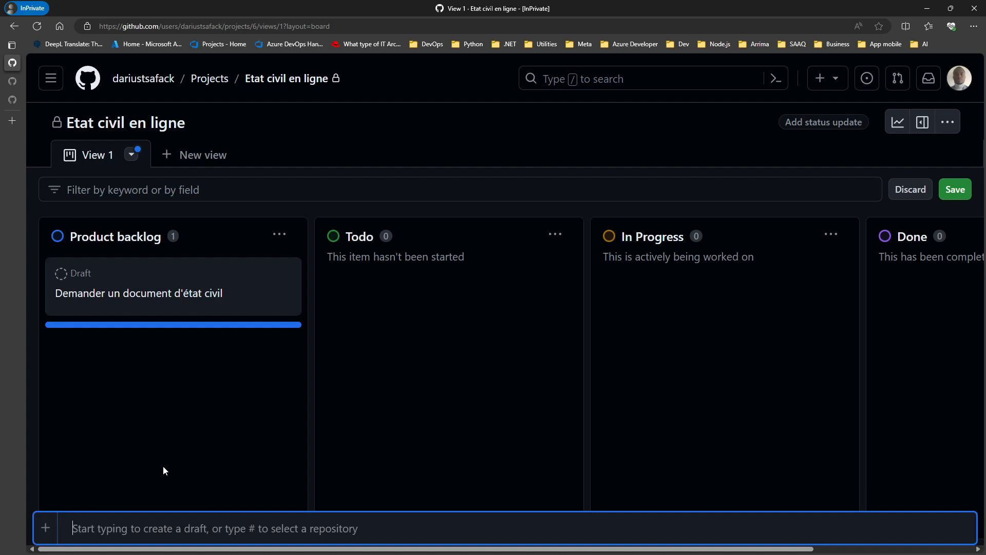
Step: Create the draft item 'Implémenter le login' in Product backlog
type("Implemente")
key("BackSpace")
key("BackSpace")
key("BackSpace")
key("BackSpace")
key("BackSpace")
key("BackSpace")
type("émenter le login")
key("Return")
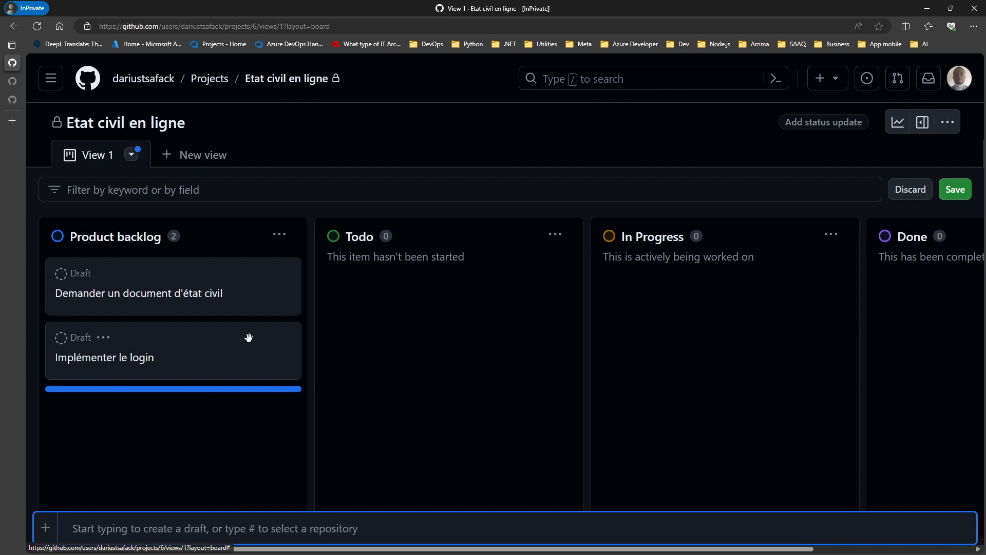
Step: Archive the 'Implémenter le login' card and confirm
left_click(106, 339)
left_click(105, 339)
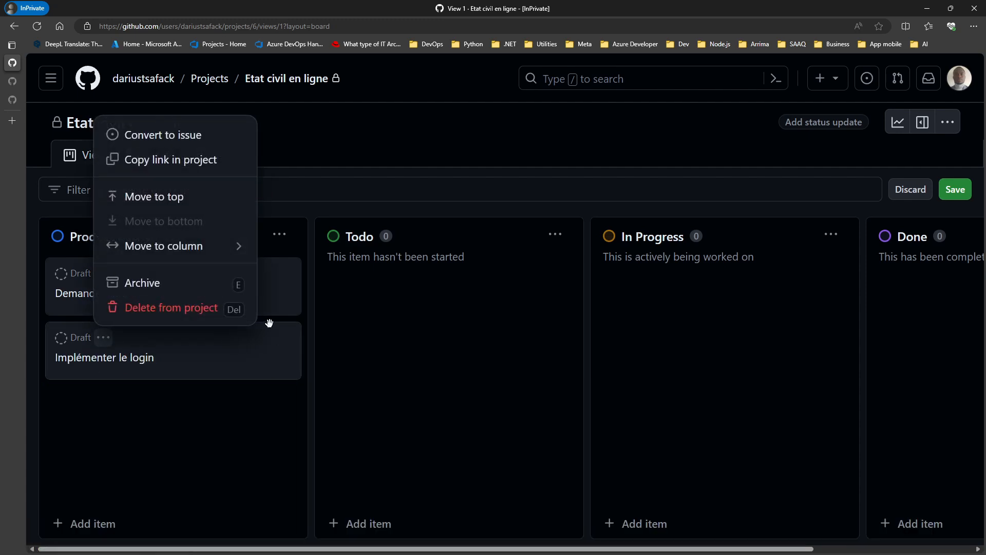
left_click(154, 282)
left_click(588, 337)
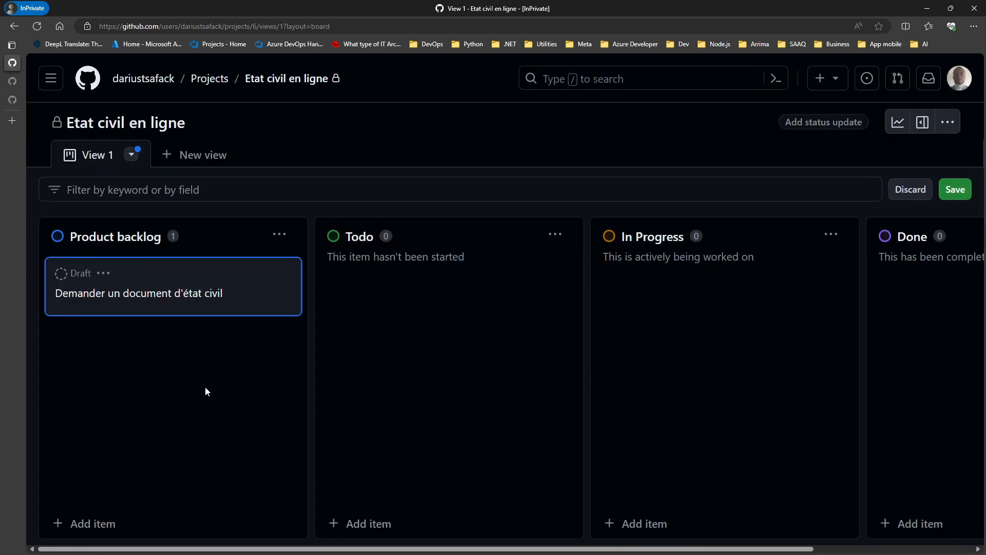
Step: Restore 'Implémenter le login' from Archived items and go back to the board
left_click(948, 122)
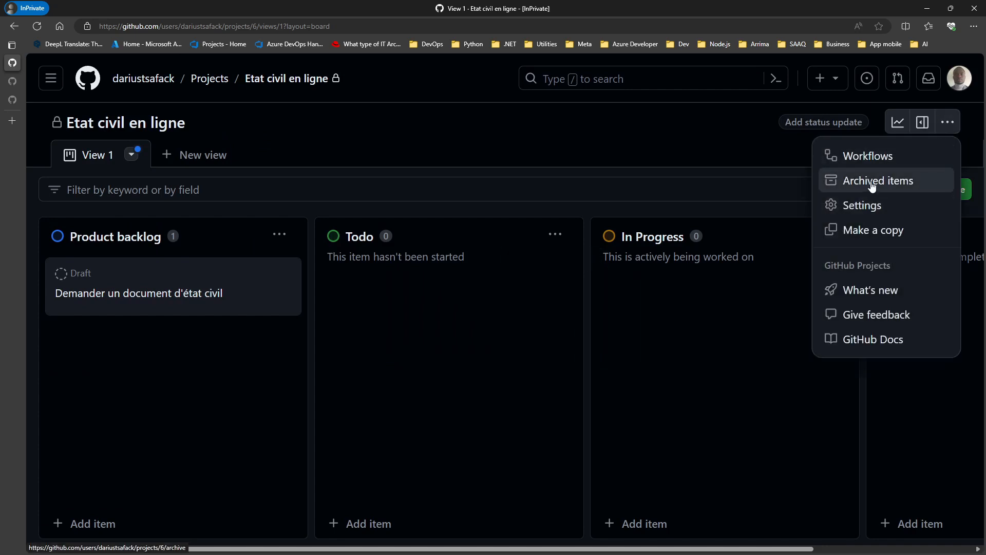
left_click(898, 186)
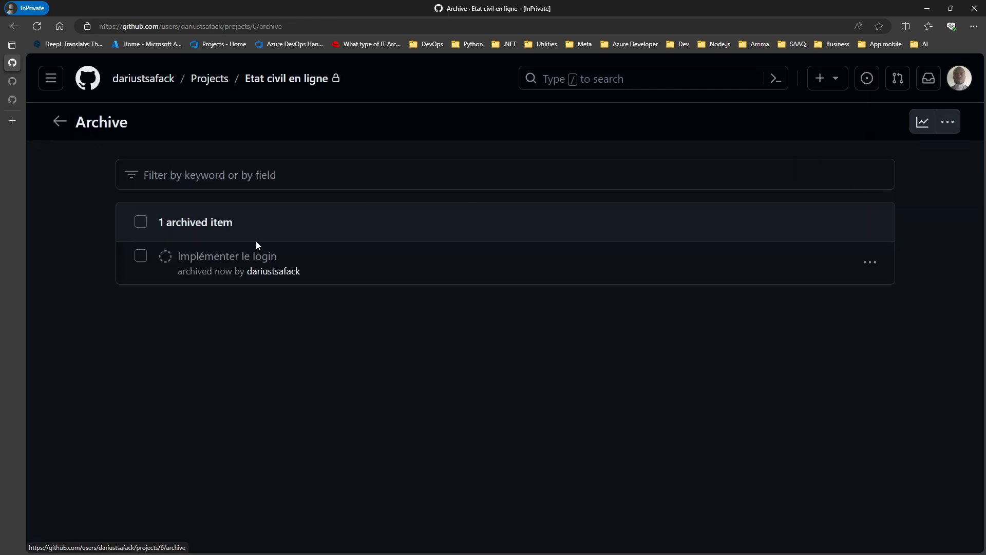
left_click(869, 262)
left_click(785, 297)
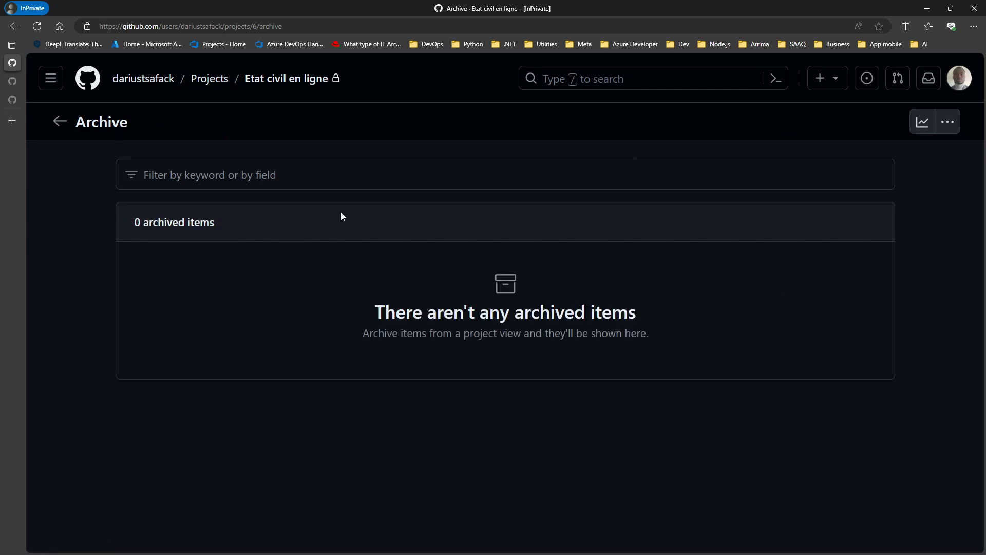
left_click(58, 122)
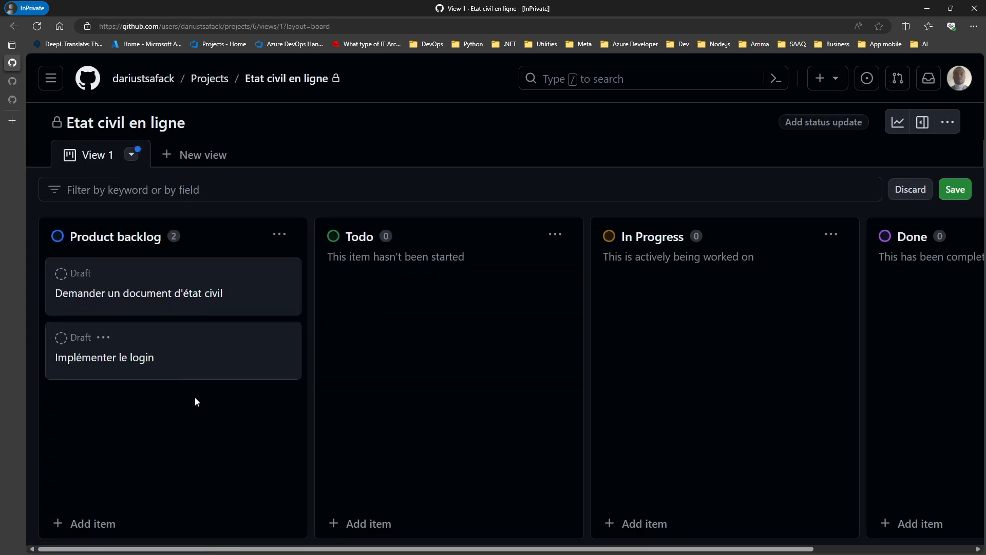
left_click(941, 128)
Step: Browse the Item closed, Item reopened, Item added, Code changes requested and Auto-archive workflows
left_click(868, 155)
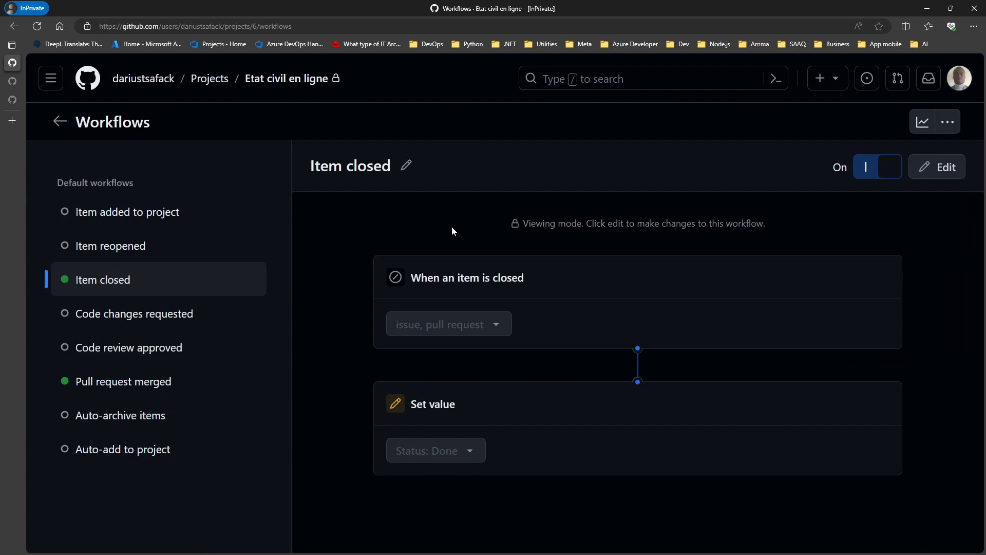
left_click(937, 168)
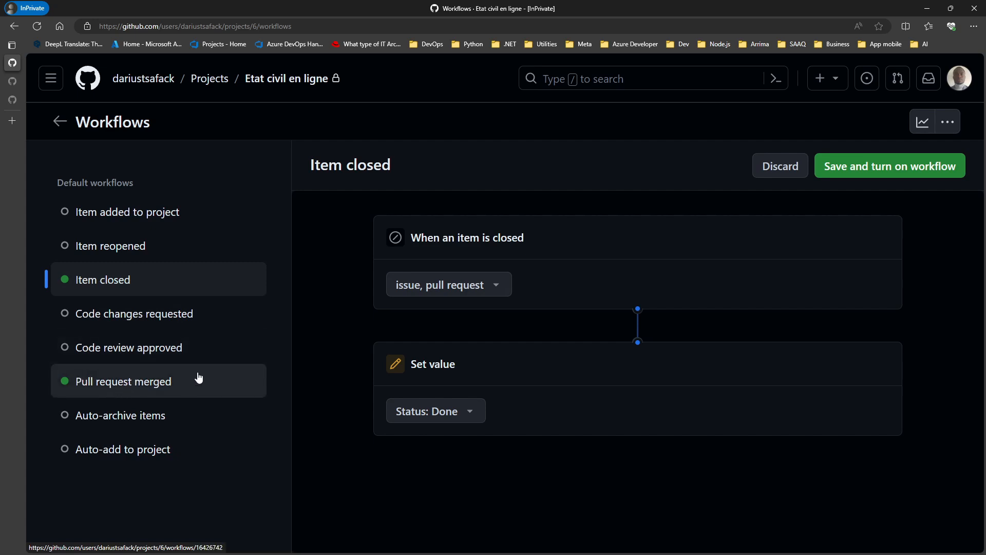
left_click(100, 253)
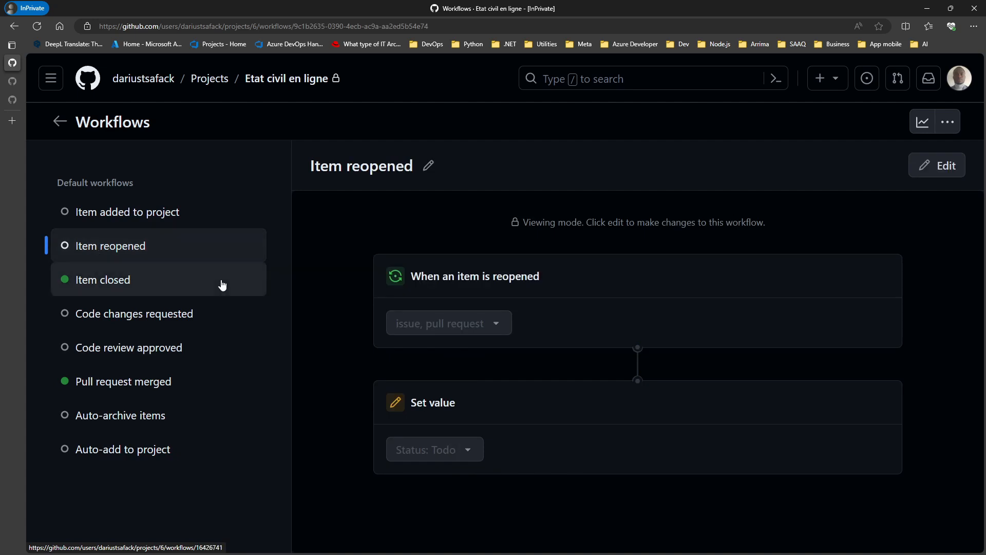
left_click(149, 219)
left_click(122, 323)
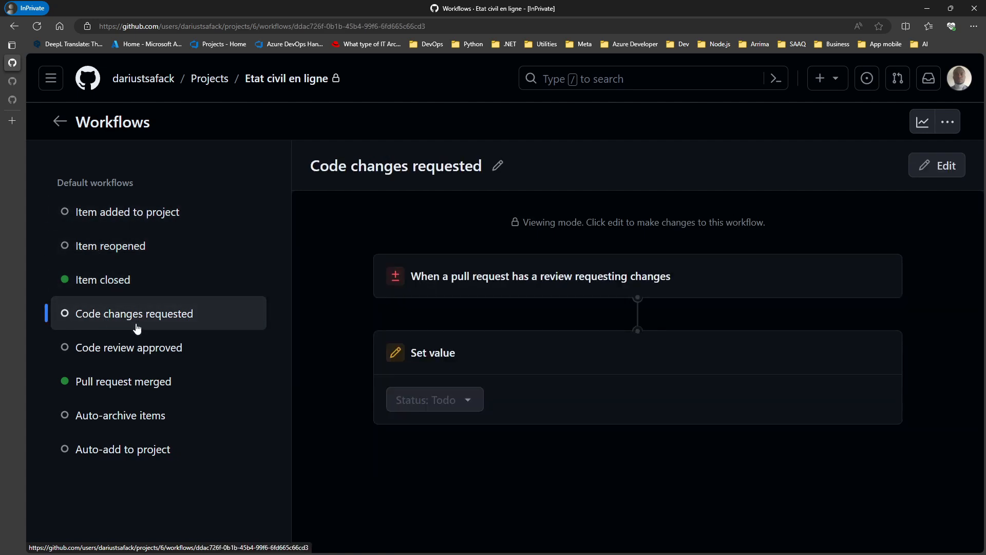
left_click(120, 418)
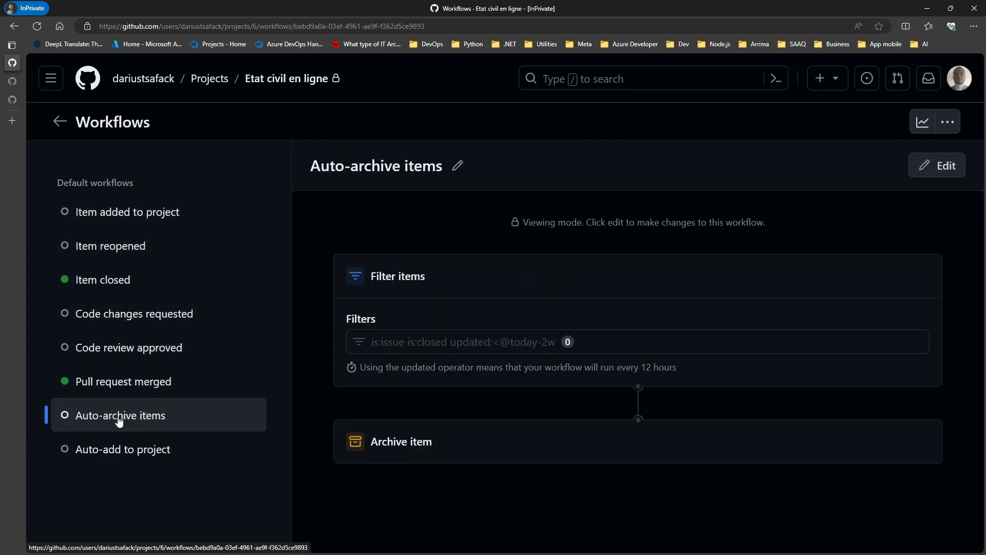
left_click(952, 126)
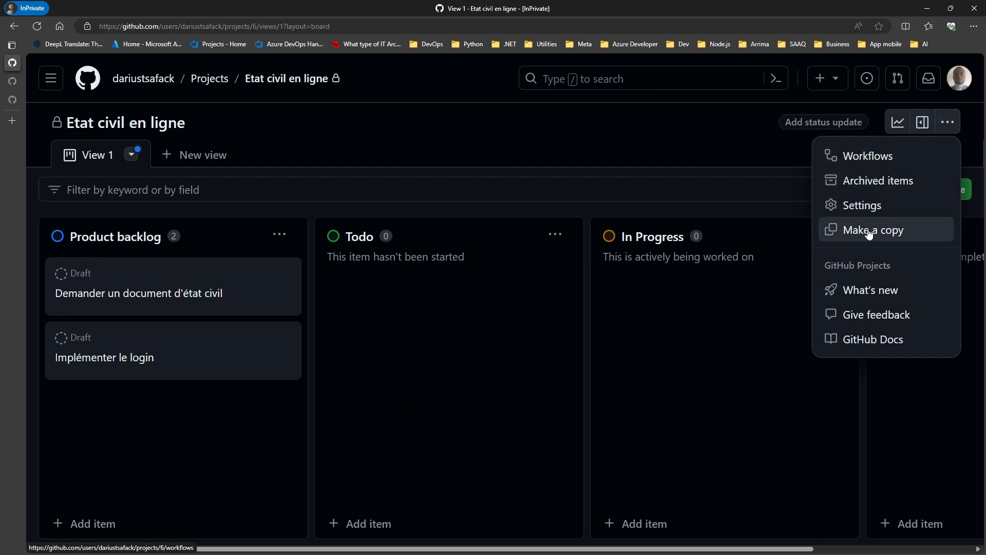
left_click(869, 232)
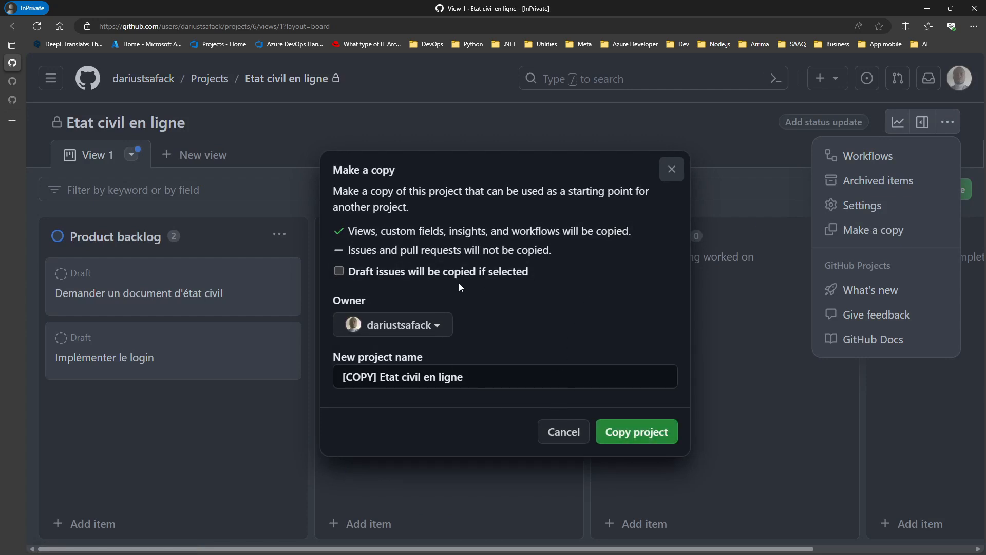
left_click(430, 327)
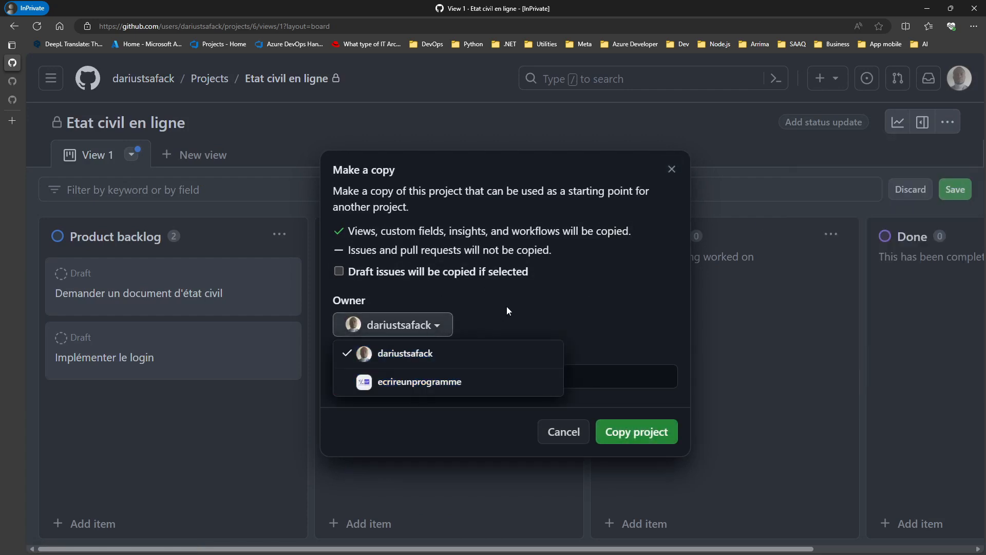
left_click(522, 307)
left_click(481, 382)
left_click_drag(461, 381, 318, 380)
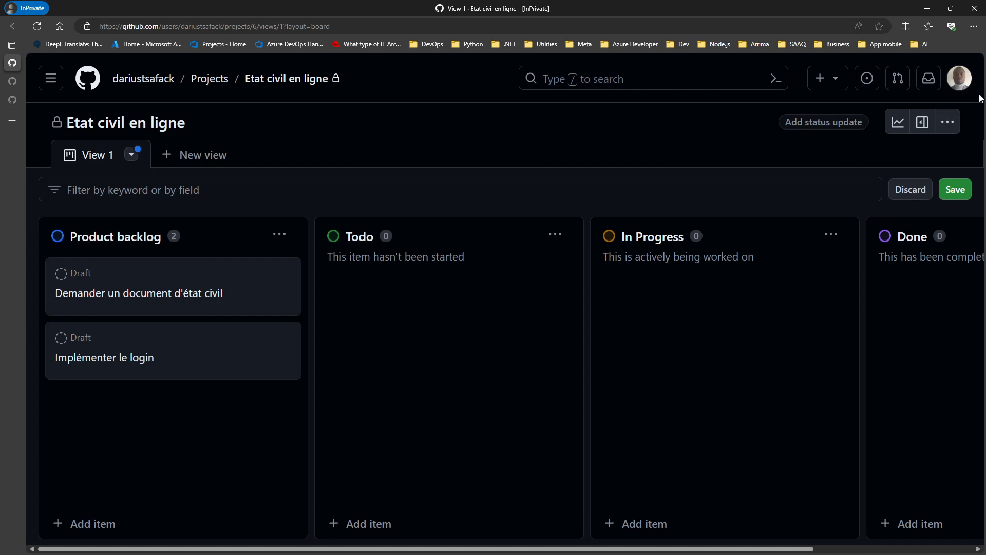
left_click(948, 121)
left_click(877, 235)
left_click_drag(473, 380, 369, 376)
left_click(465, 378)
left_click_drag(465, 377, 342, 378)
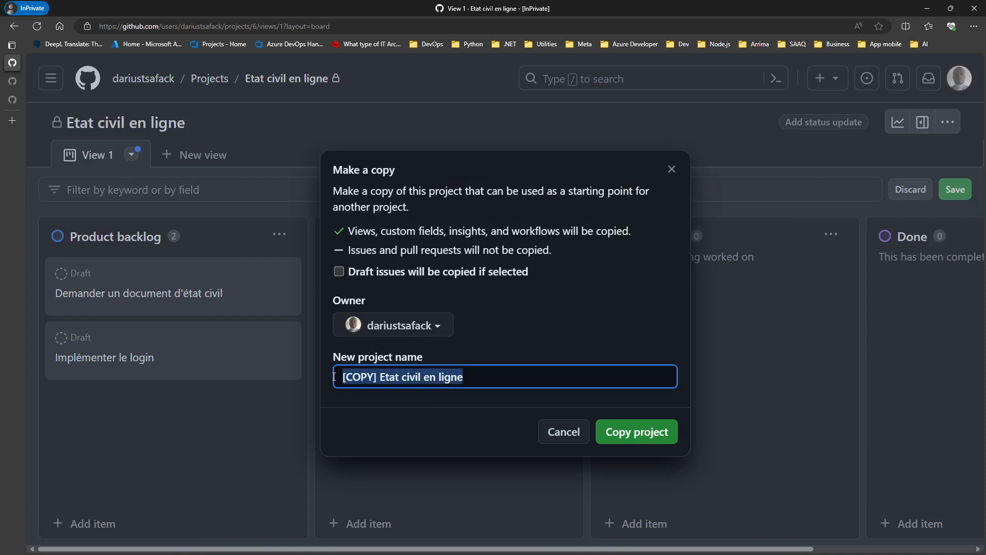
left_click(438, 325)
left_click(522, 291)
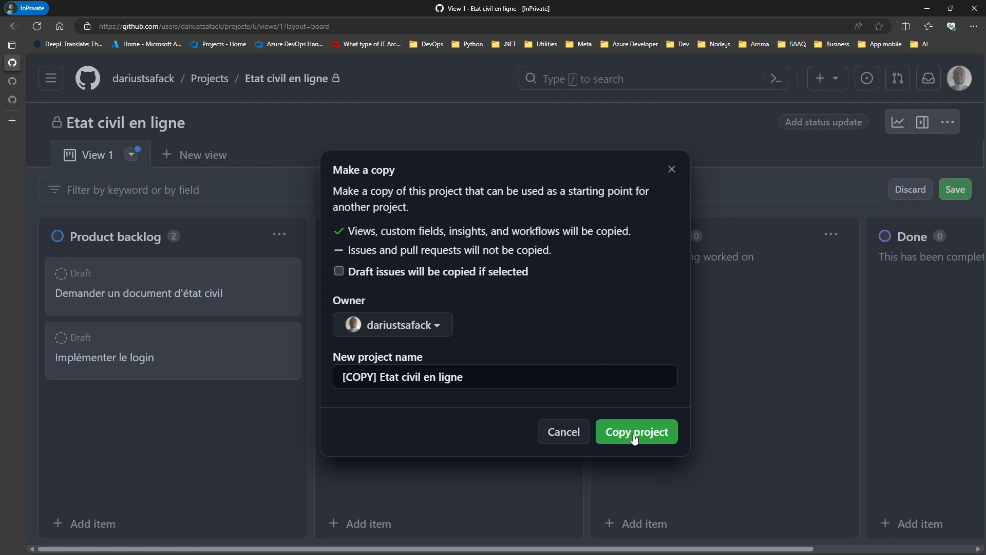
left_click(562, 432)
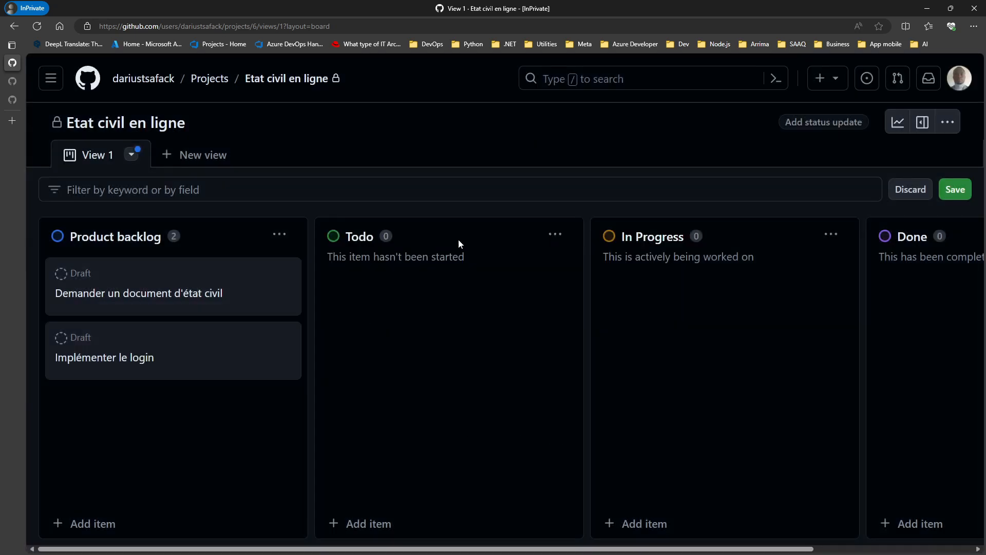
left_click(947, 122)
Step: Open the project's Settings page and scroll down to the Danger zone section
left_click(853, 202)
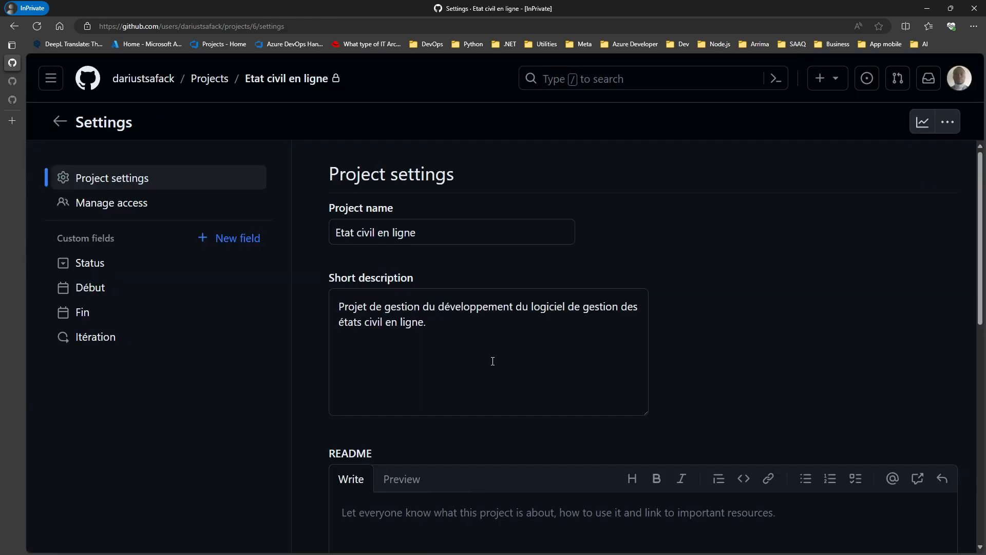
scroll(662, 284, "down", 1)
scroll(662, 283, "down", 5)
scroll(338, 308, "down", 2)
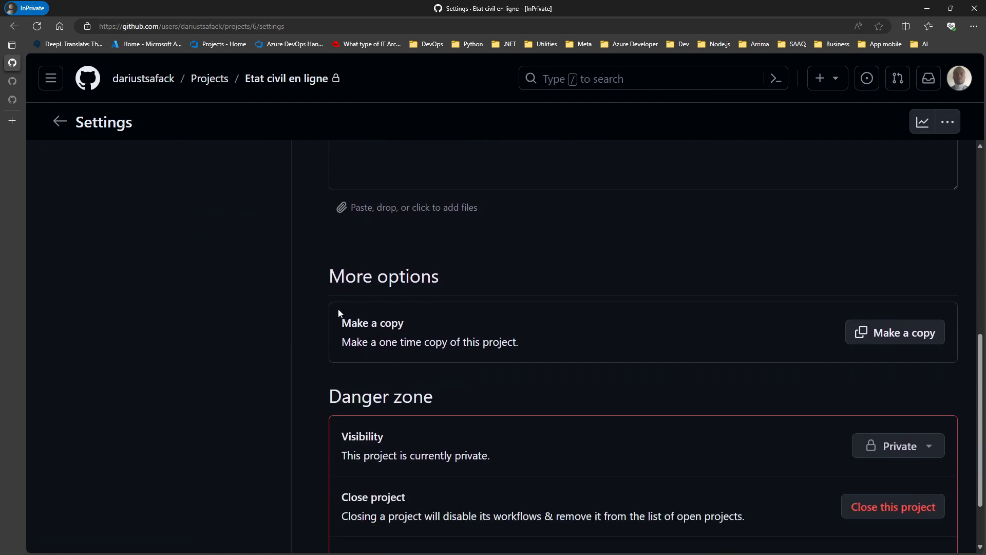
scroll(320, 273, "up", 8)
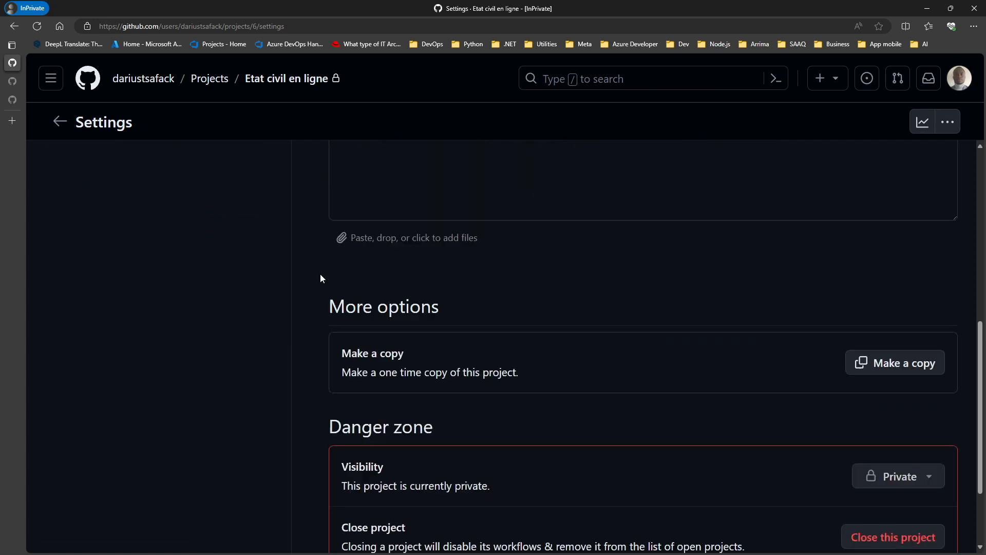
scroll(324, 292, "down", 7)
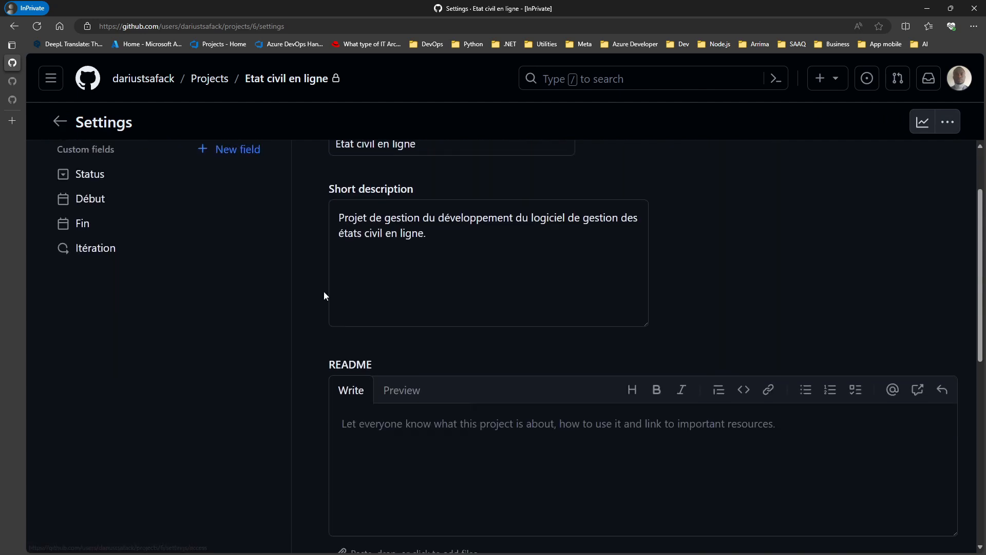
left_click_drag(340, 334, 461, 339)
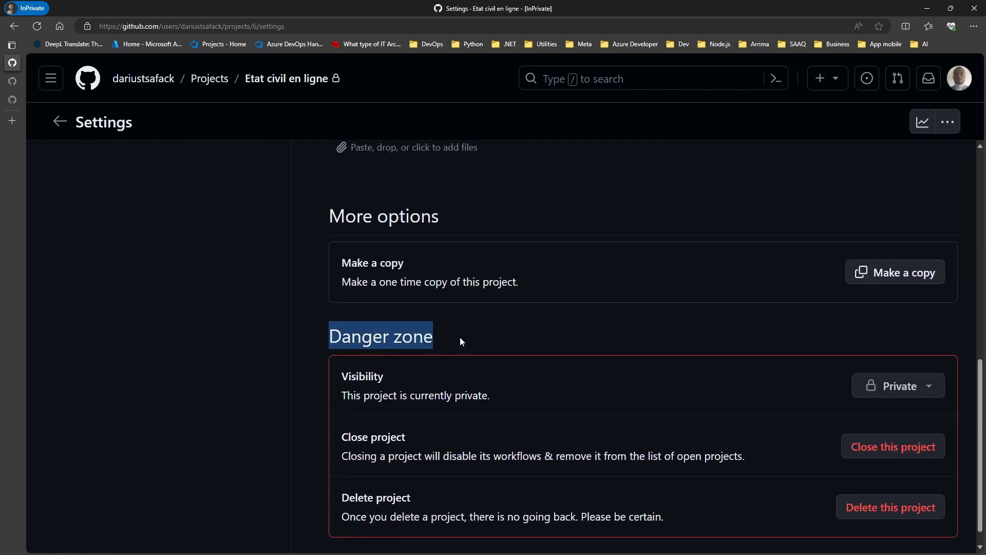
left_click(323, 337)
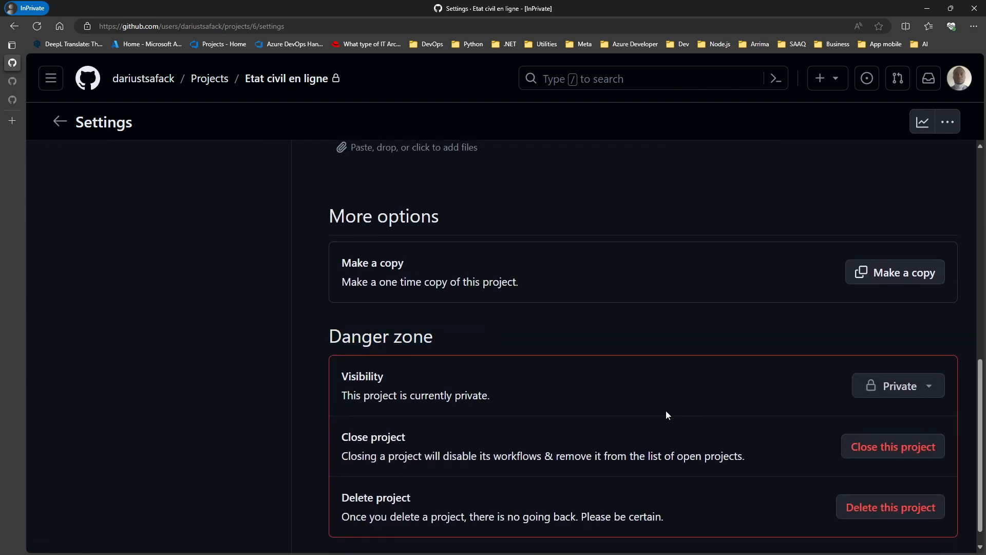
Step: Review the visibility choices, leave the project Private, and return to the top of settings
left_click(926, 389)
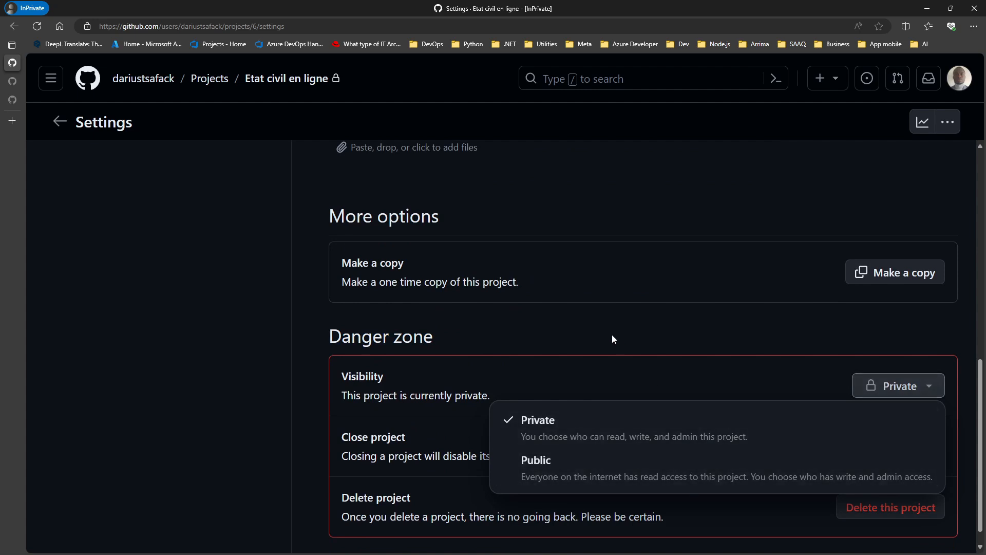
left_click(599, 342)
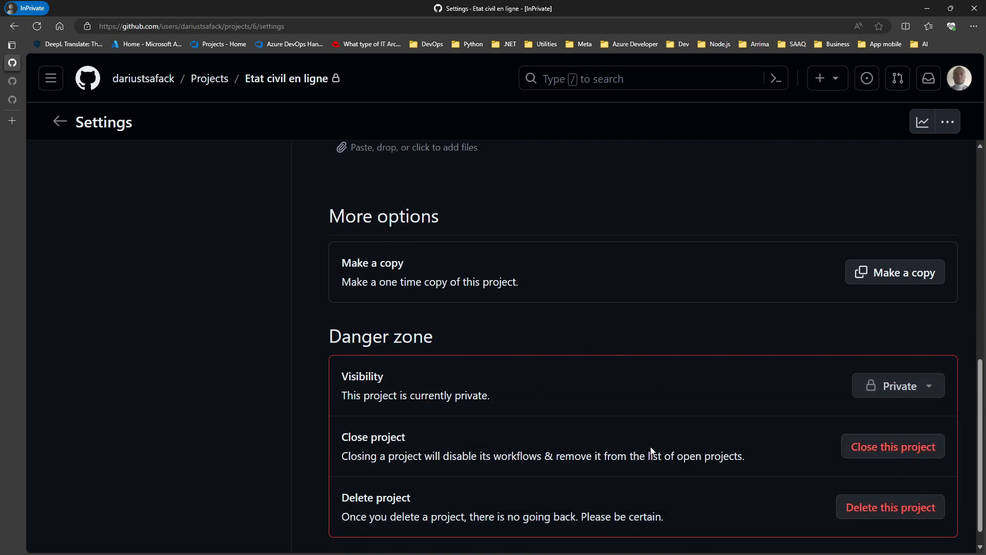
scroll(545, 380, "up", 2)
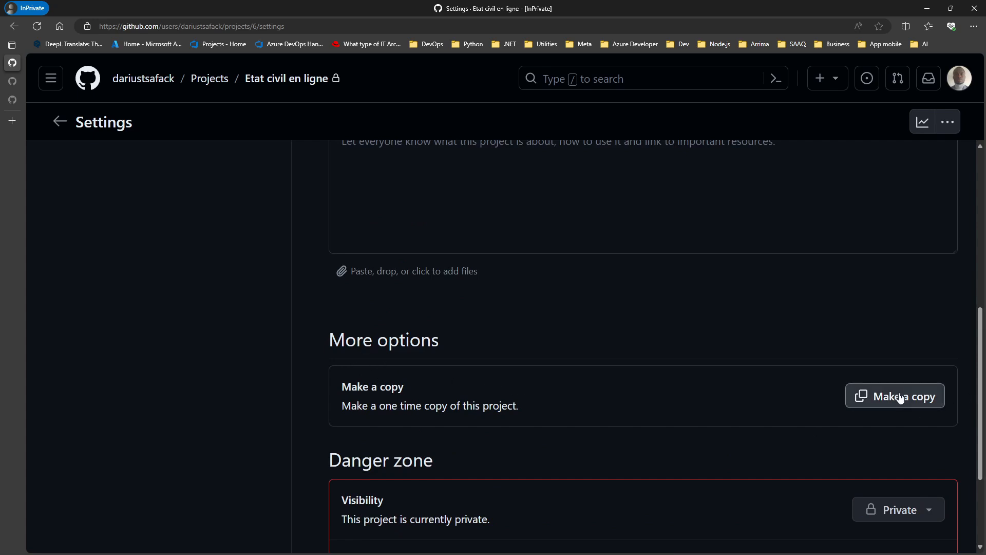
scroll(769, 383, "up", 6)
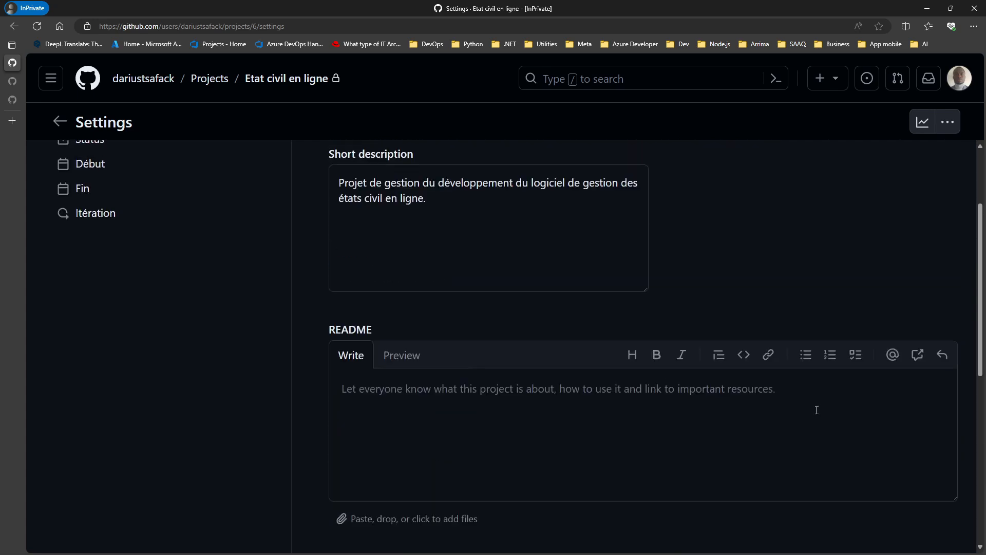